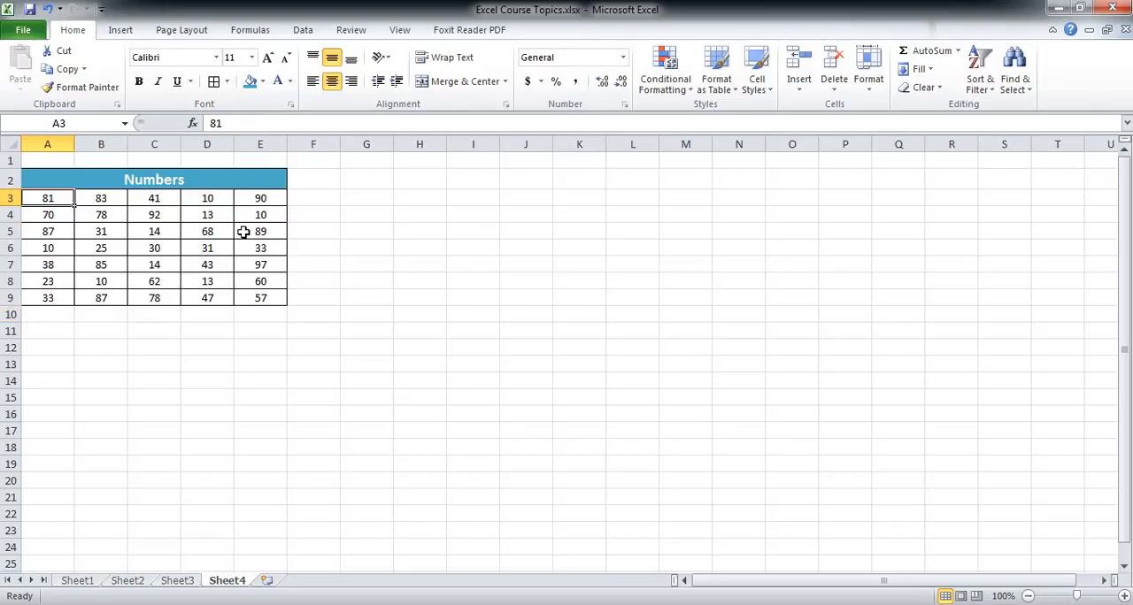
# Add a Greater Than conditional formatting rule to A3:E9 for values above 70, using Green Fill with Dark Green Text.
pyautogui.click(202, 250)
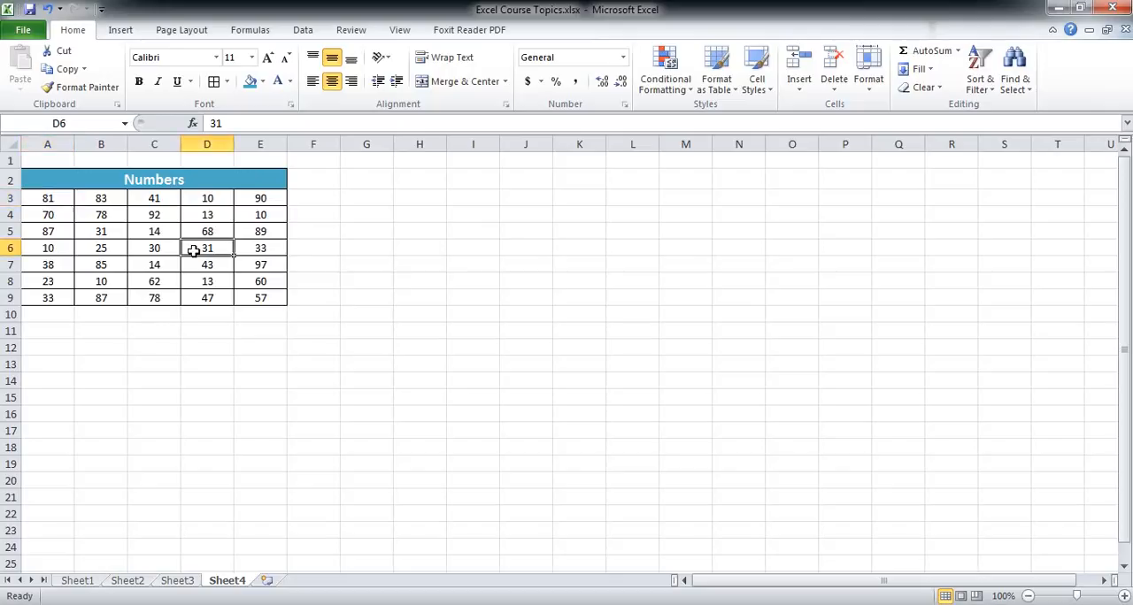
pyautogui.moveTo(49, 199); pyautogui.dragTo(256, 296)
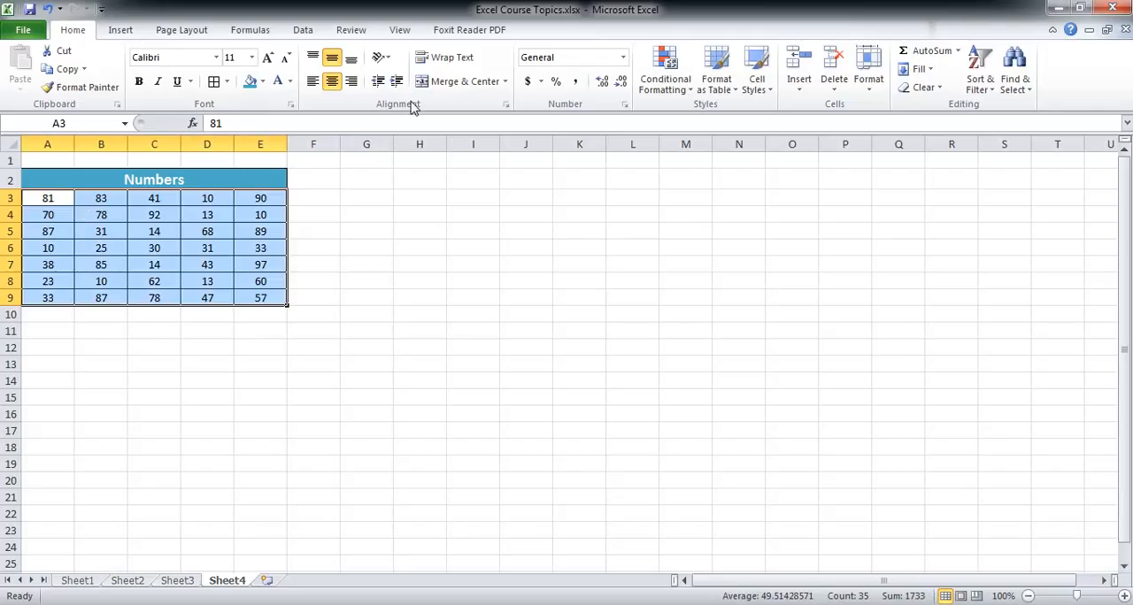
pyautogui.click(664, 88)
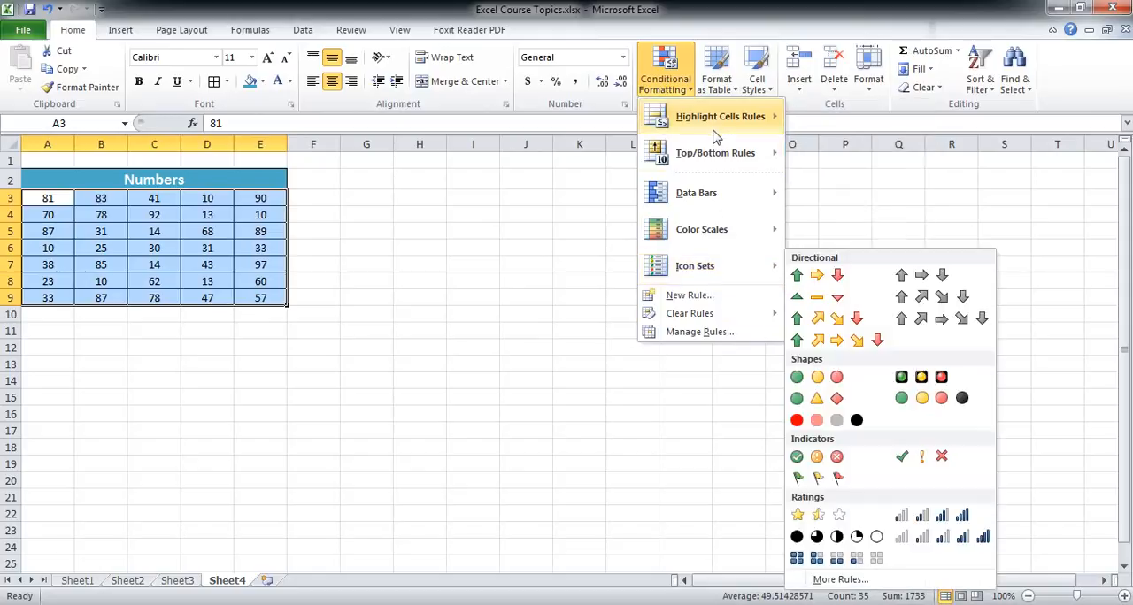
pyautogui.moveTo(714, 133)
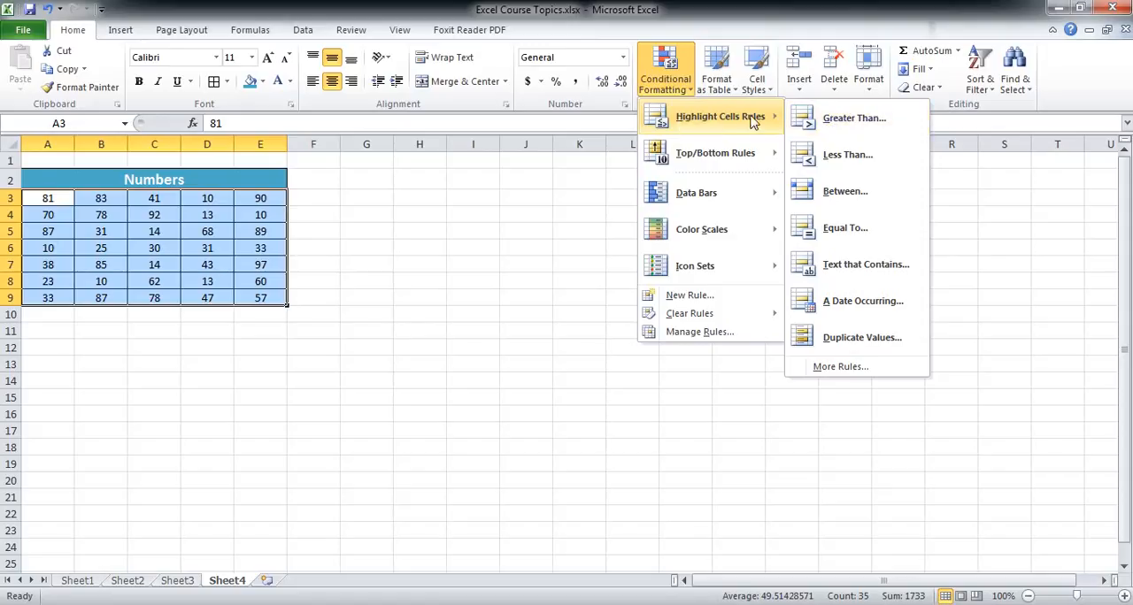
pyautogui.click(823, 118)
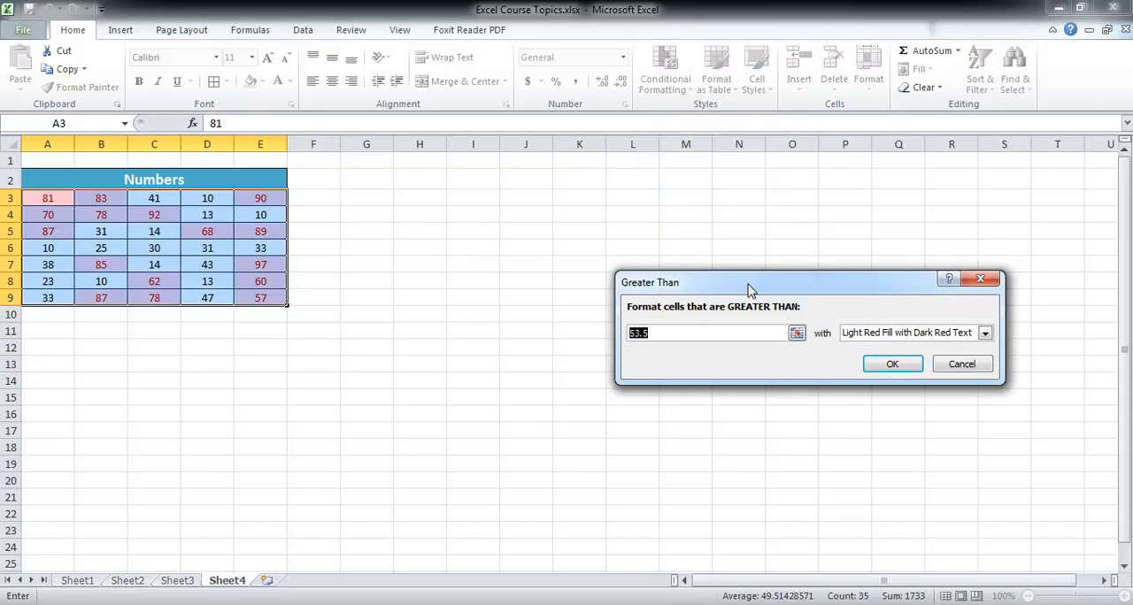
pyautogui.moveTo(749, 290); pyautogui.dragTo(621, 224)
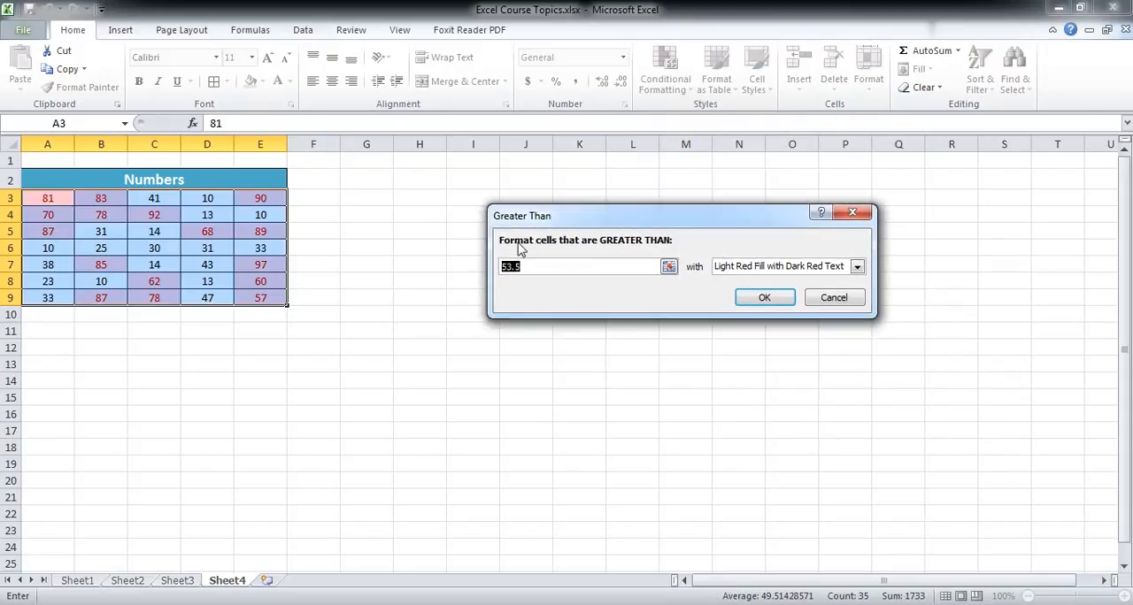
pyautogui.moveTo(544, 269); pyautogui.dragTo(486, 265)
pyautogui.write('70')
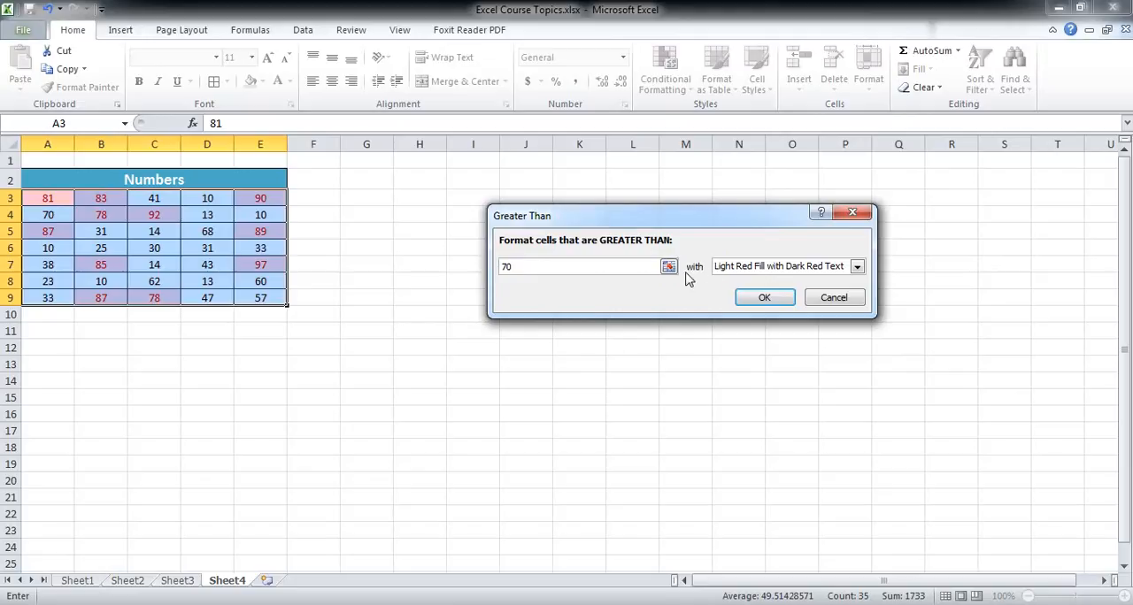
pyautogui.click(856, 268)
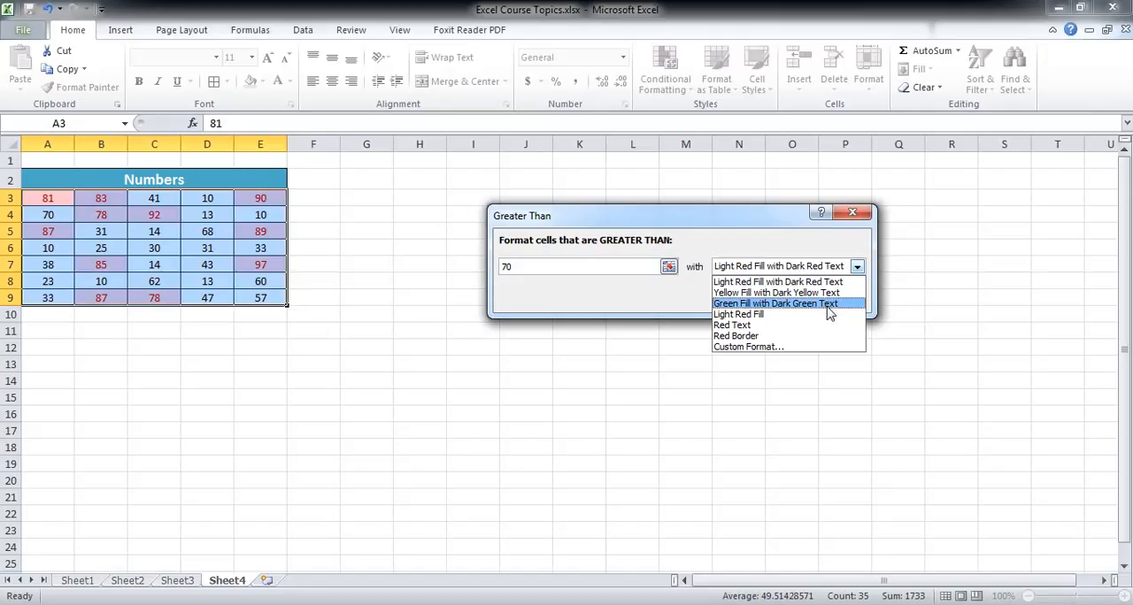
pyautogui.click(827, 307)
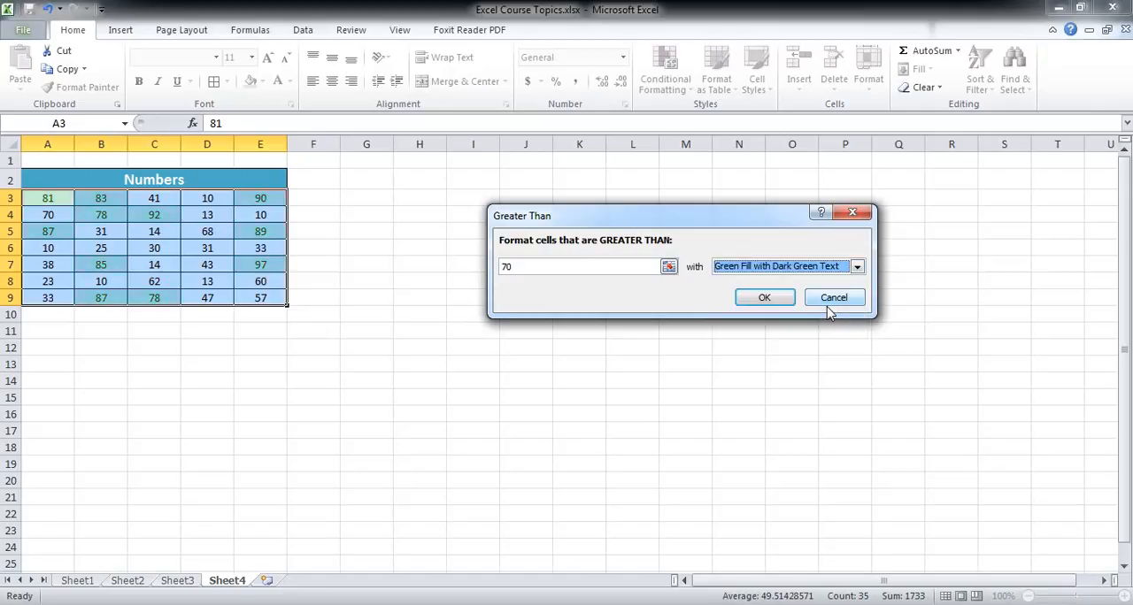
pyautogui.click(761, 298)
pyautogui.click(528, 312)
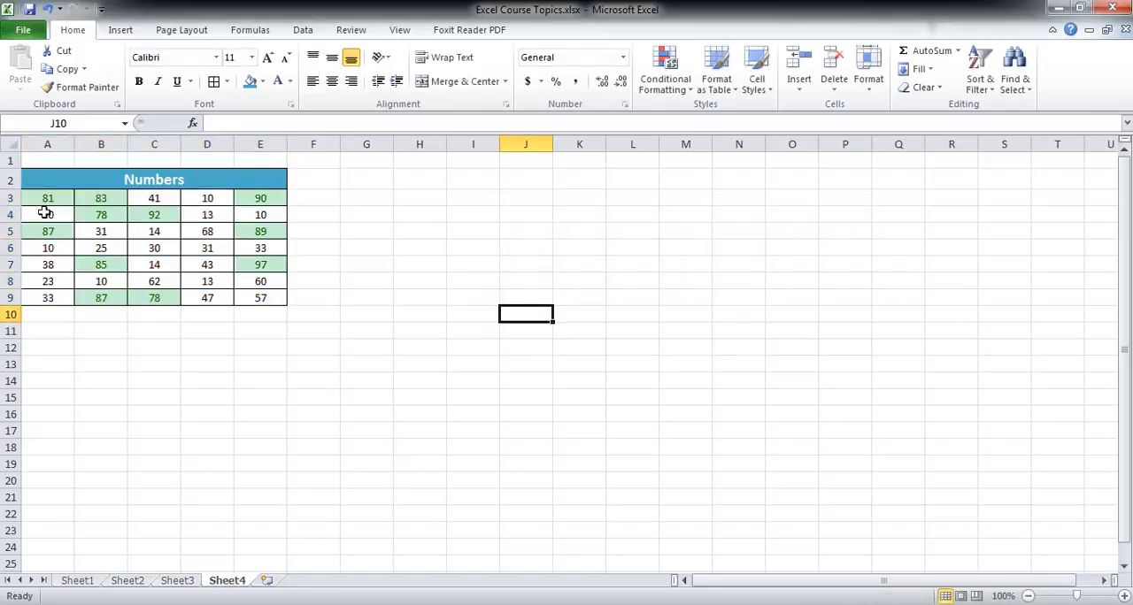
pyautogui.moveTo(47, 200); pyautogui.dragTo(258, 302)
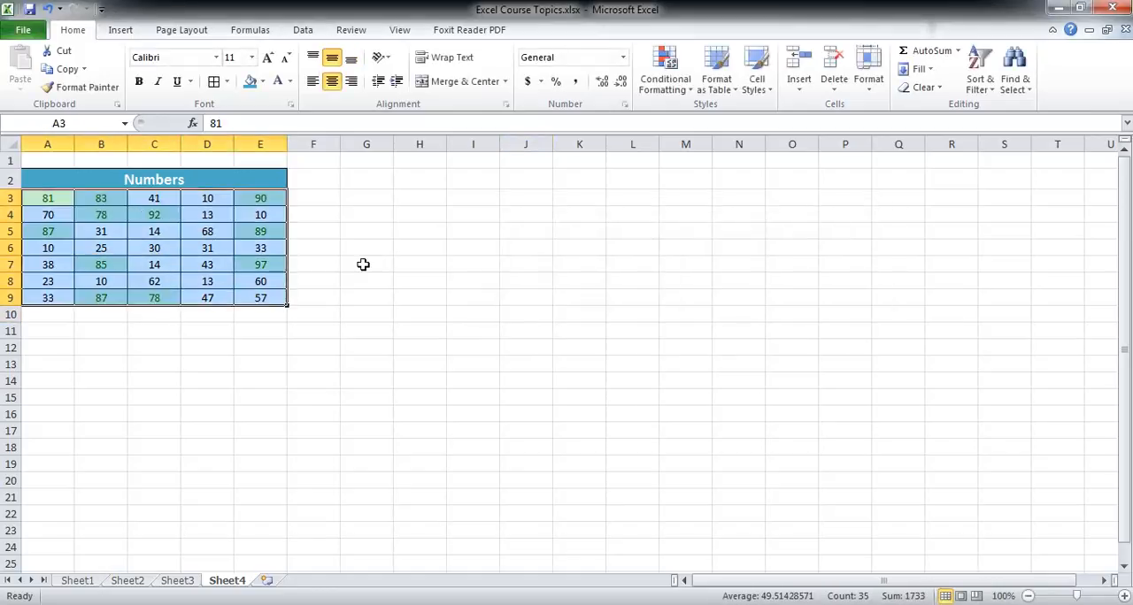
pyautogui.click(114, 228)
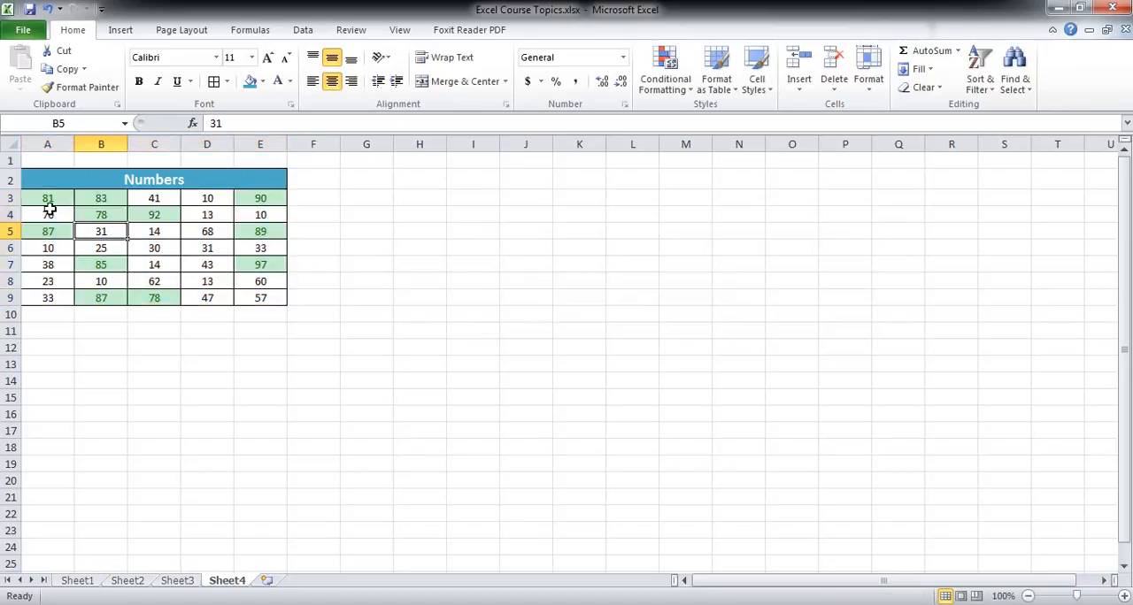
pyautogui.click(100, 200)
pyautogui.click(101, 216)
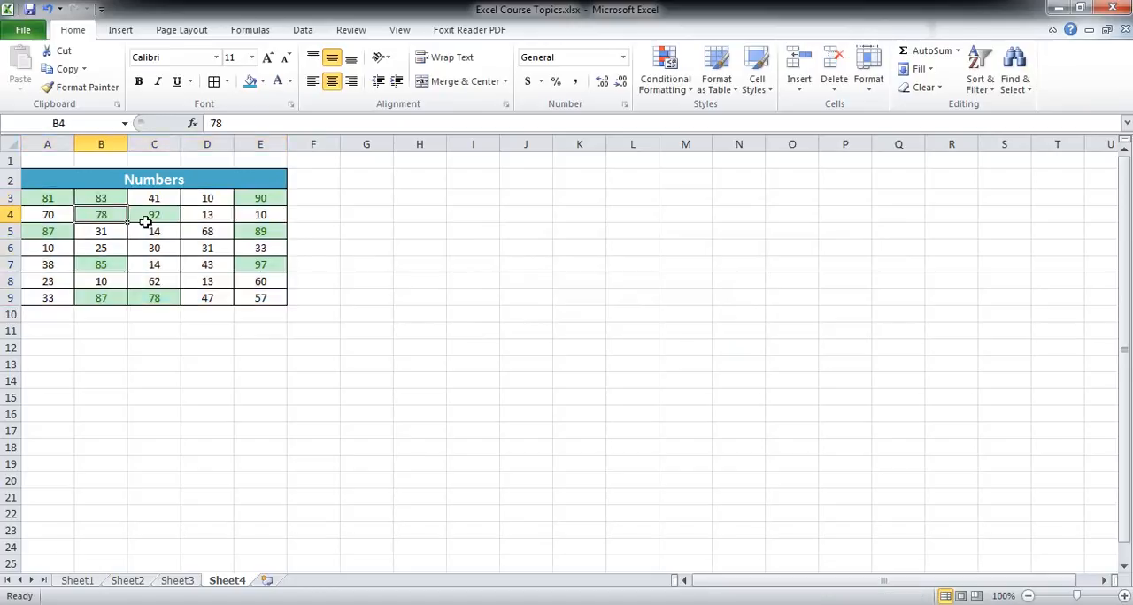
pyautogui.click(148, 219)
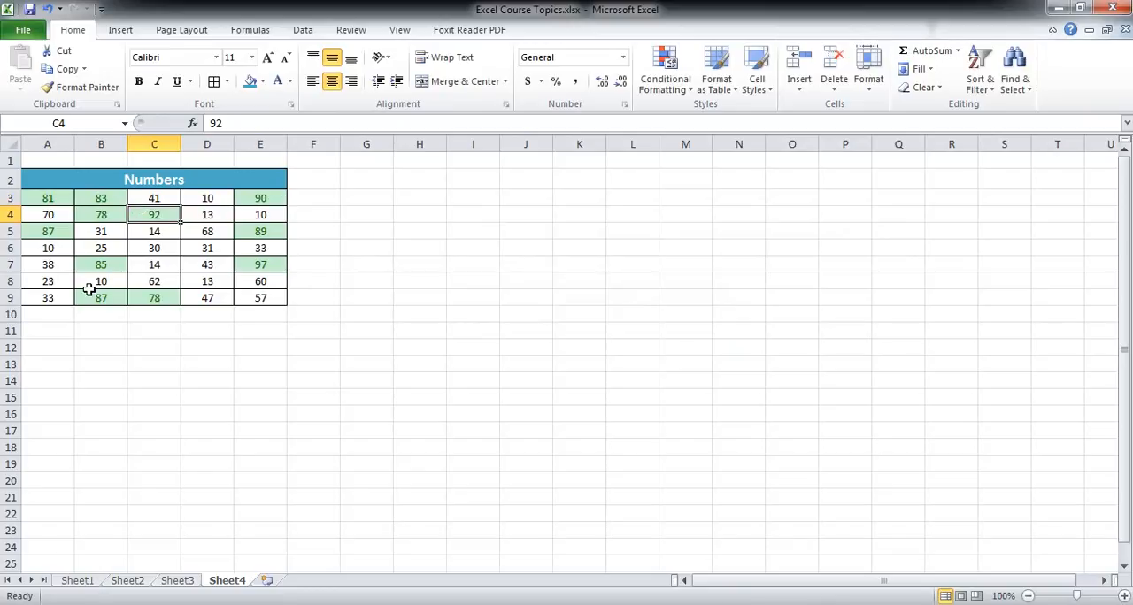
pyautogui.click(167, 231)
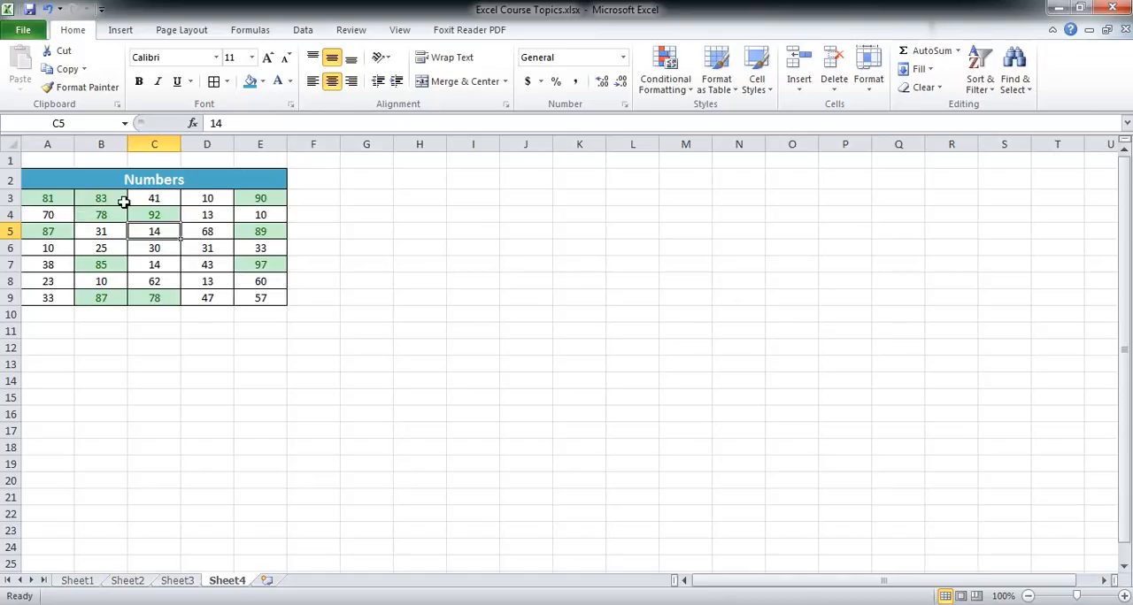
# Change the value in cell D3 to 75 and the value in cell B4 to 10.
pyautogui.click(206, 199)
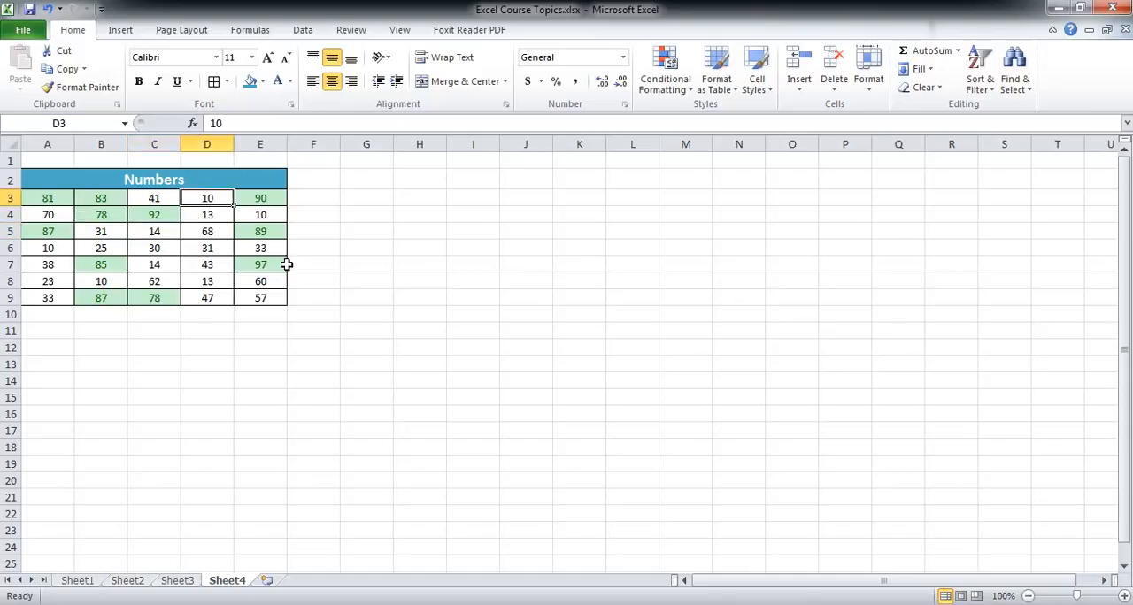
pyautogui.write('75')
pyautogui.press('Return')
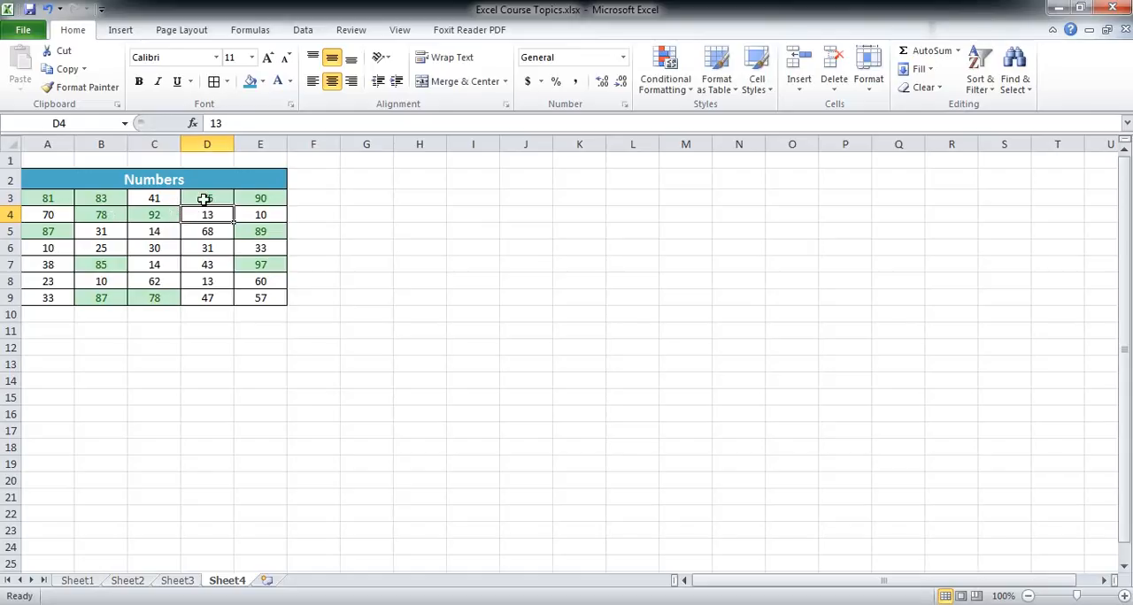
pyautogui.click(107, 215)
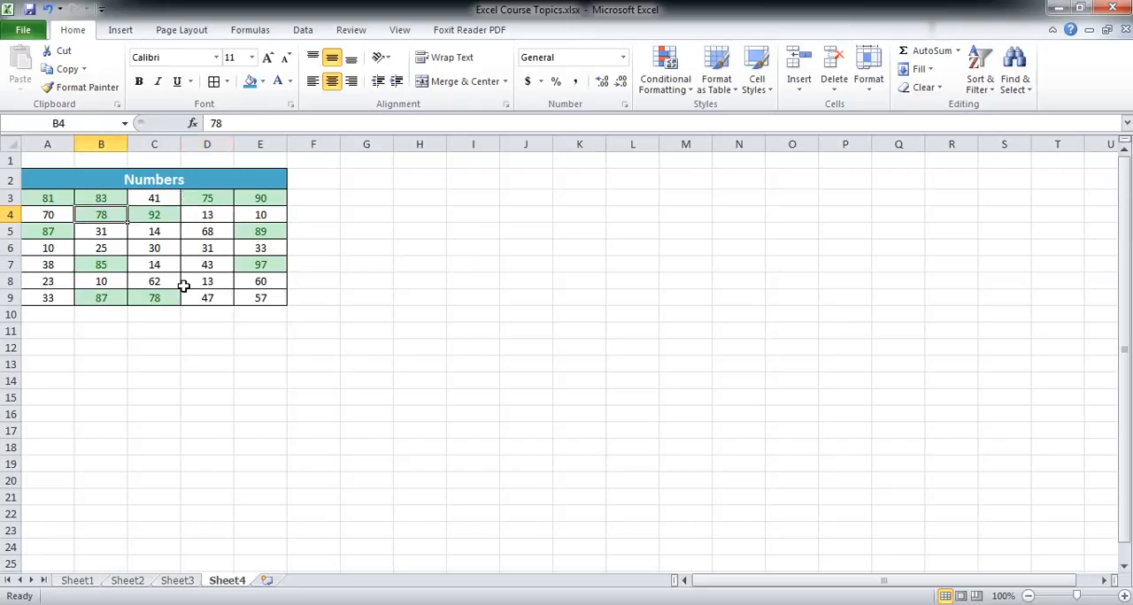
pyautogui.write('10')
pyautogui.press('Return')
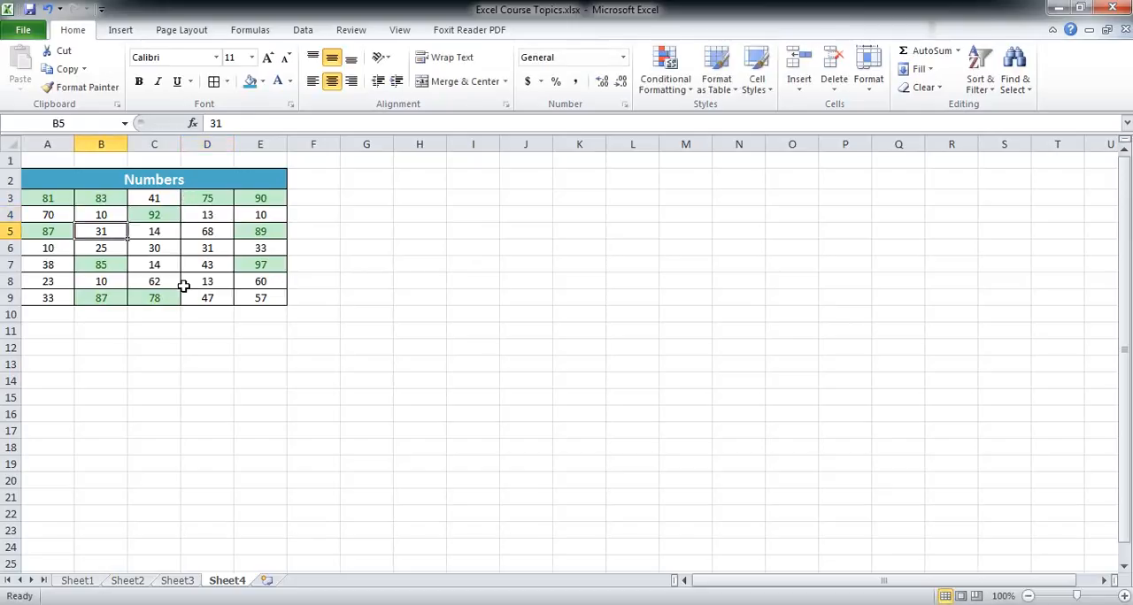
pyautogui.click(105, 216)
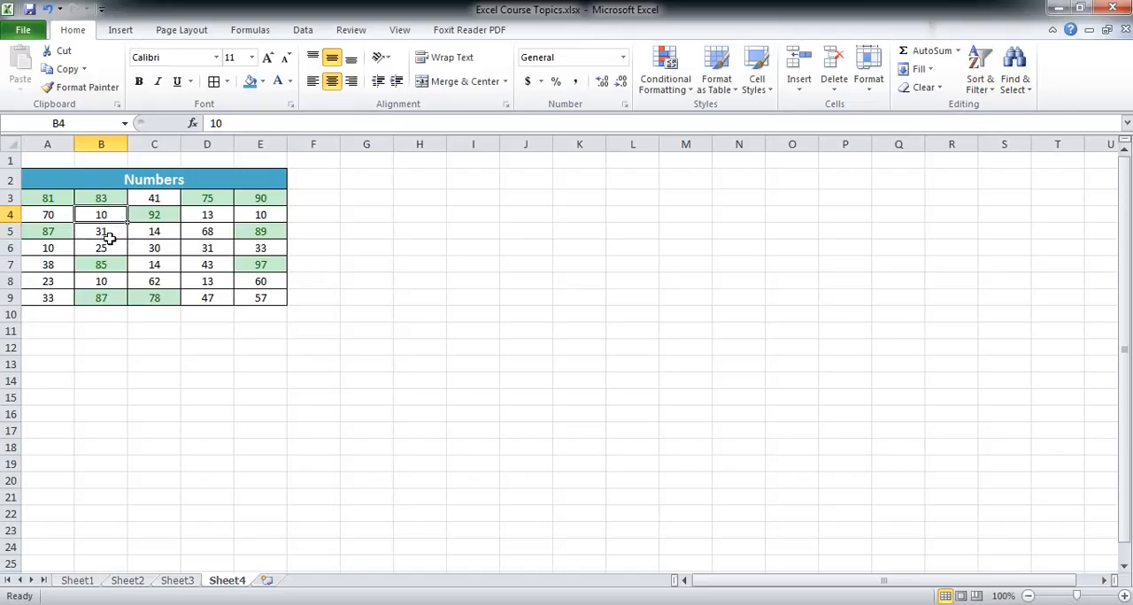
pyautogui.click(116, 247)
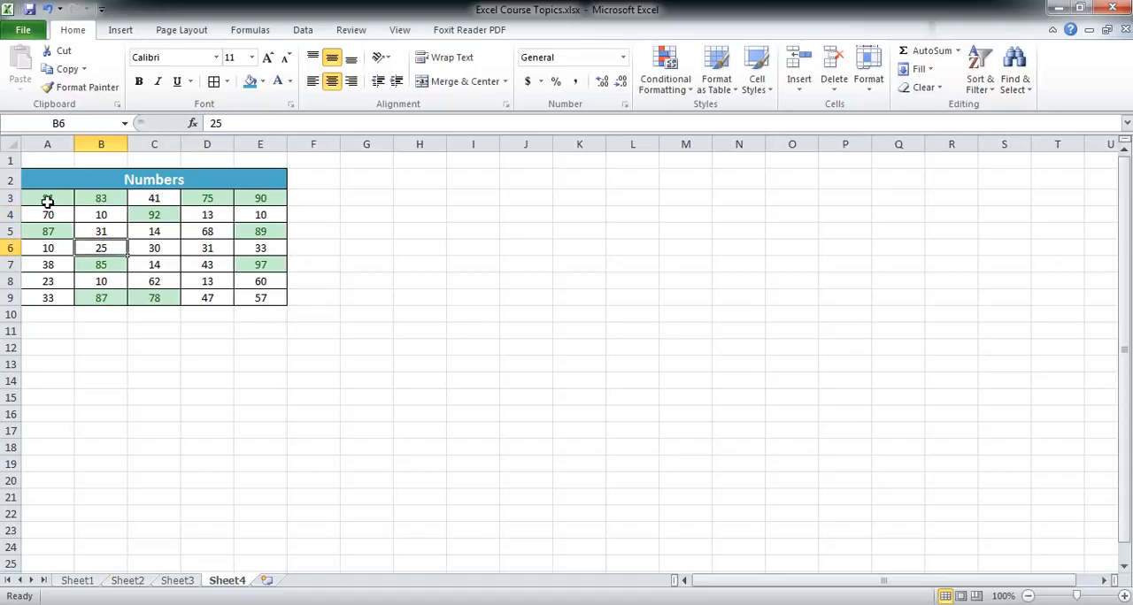
# Add a Less Than conditional formatting rule to A3:E9 for values below 20, using Light Red Fill with Dark Red Text.
pyautogui.moveTo(46, 203); pyautogui.dragTo(253, 301)
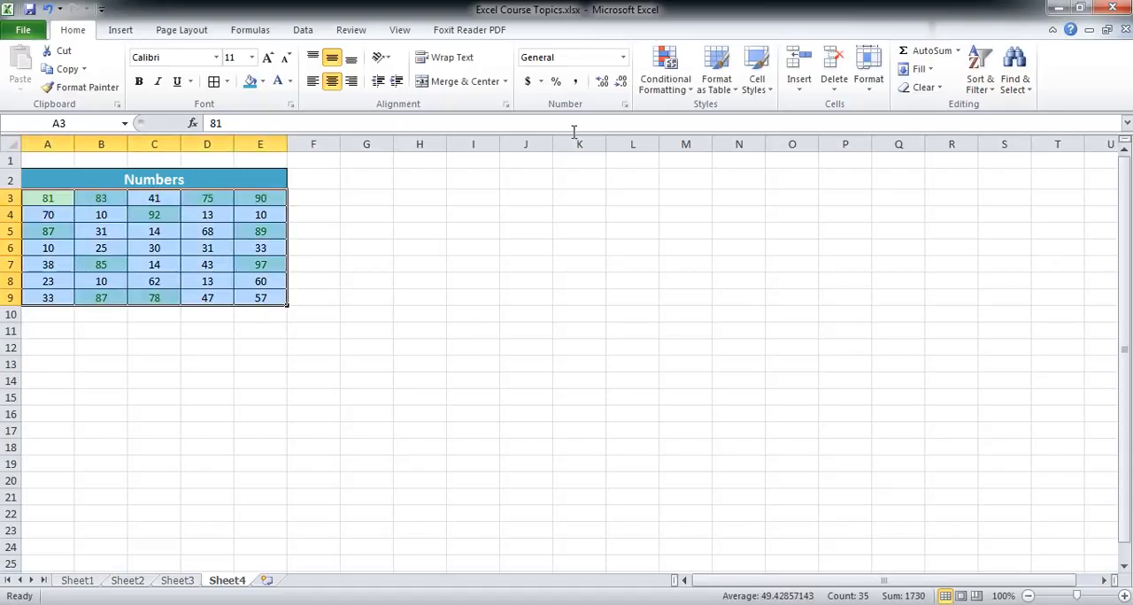
pyautogui.click(665, 85)
pyautogui.moveTo(691, 125)
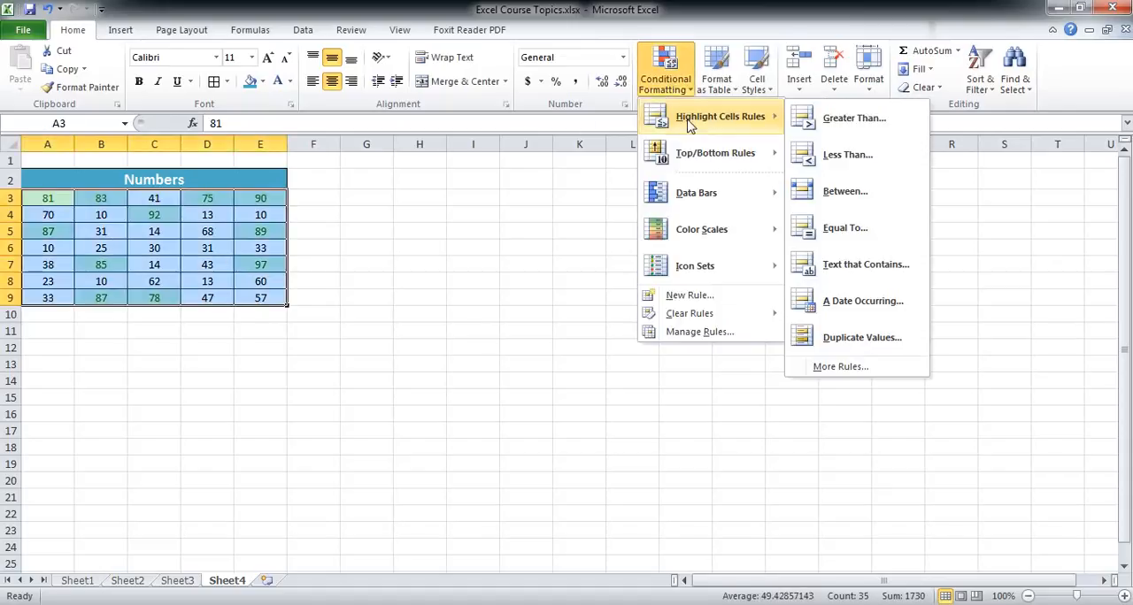
pyautogui.click(833, 154)
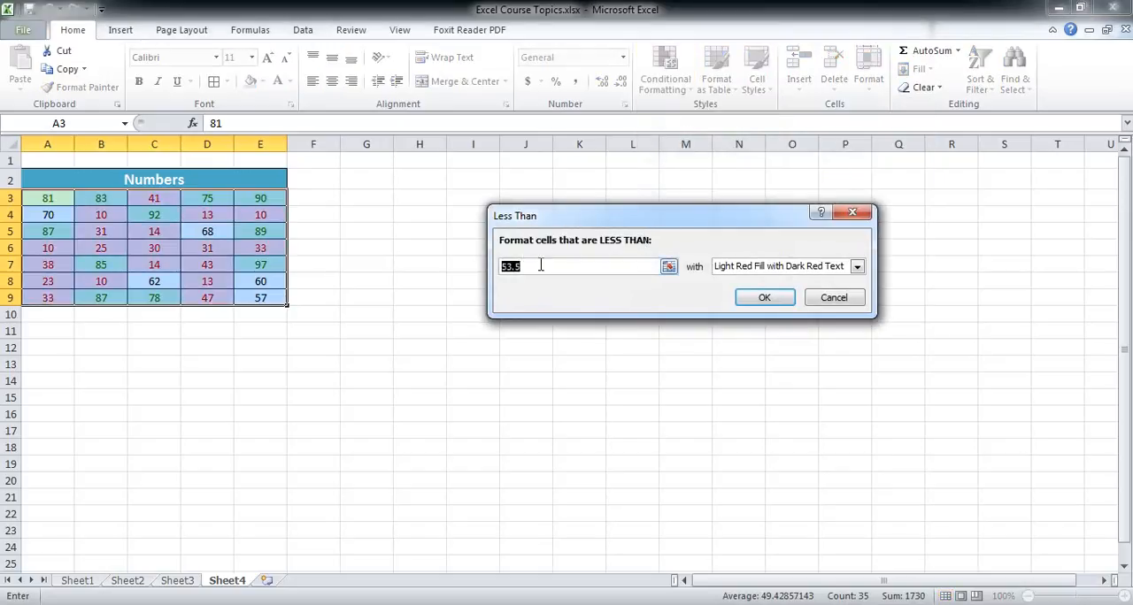
pyautogui.moveTo(538, 266); pyautogui.dragTo(495, 266)
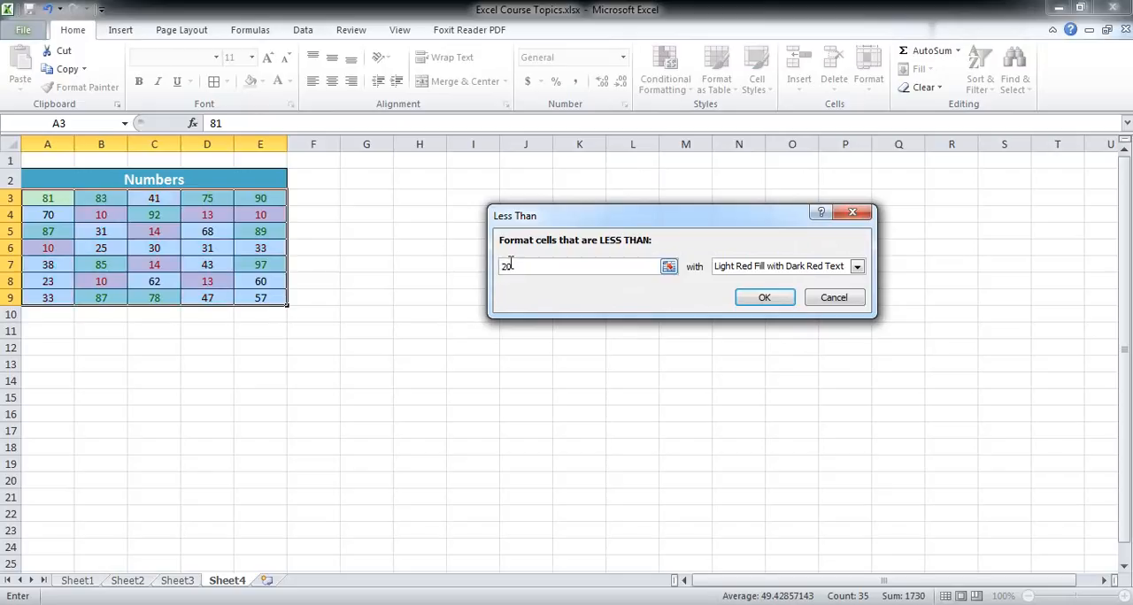
pyautogui.click(765, 270)
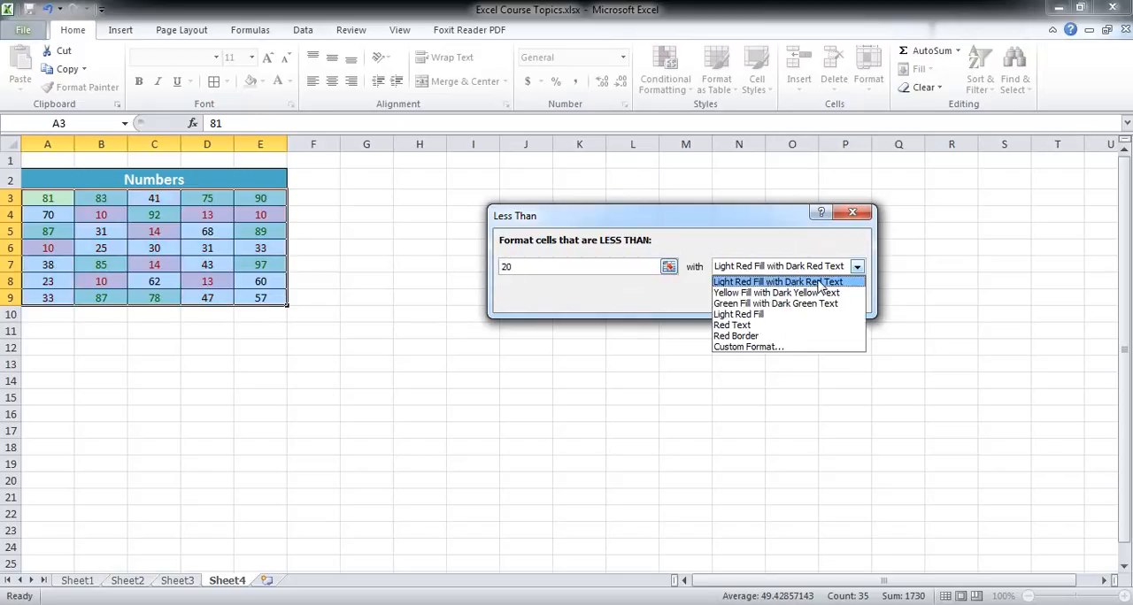
pyautogui.click(791, 283)
pyautogui.click(764, 299)
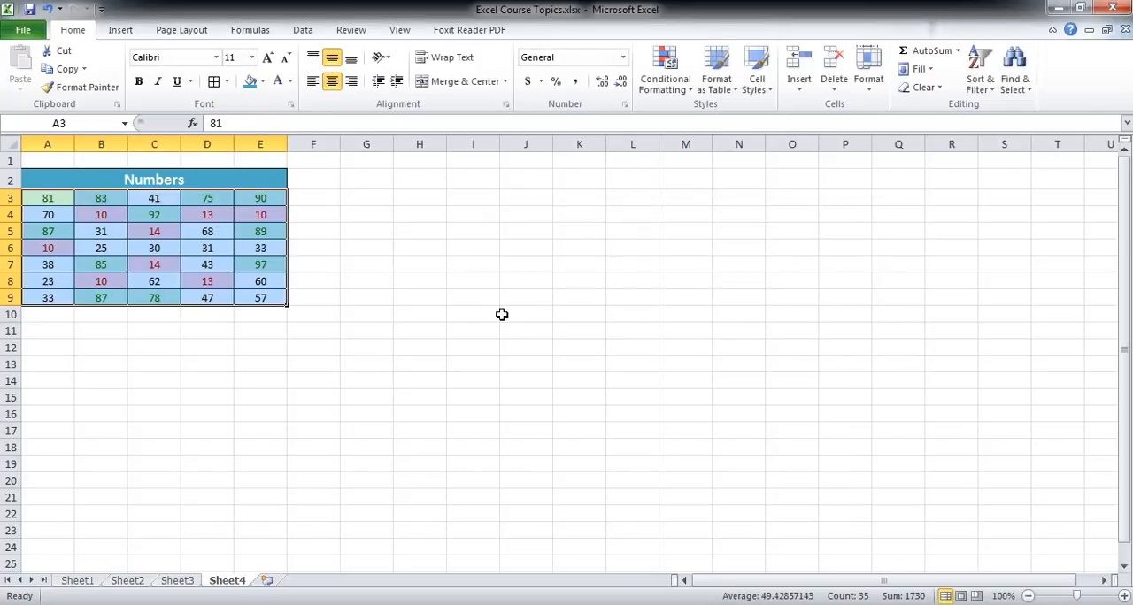
pyautogui.click(433, 318)
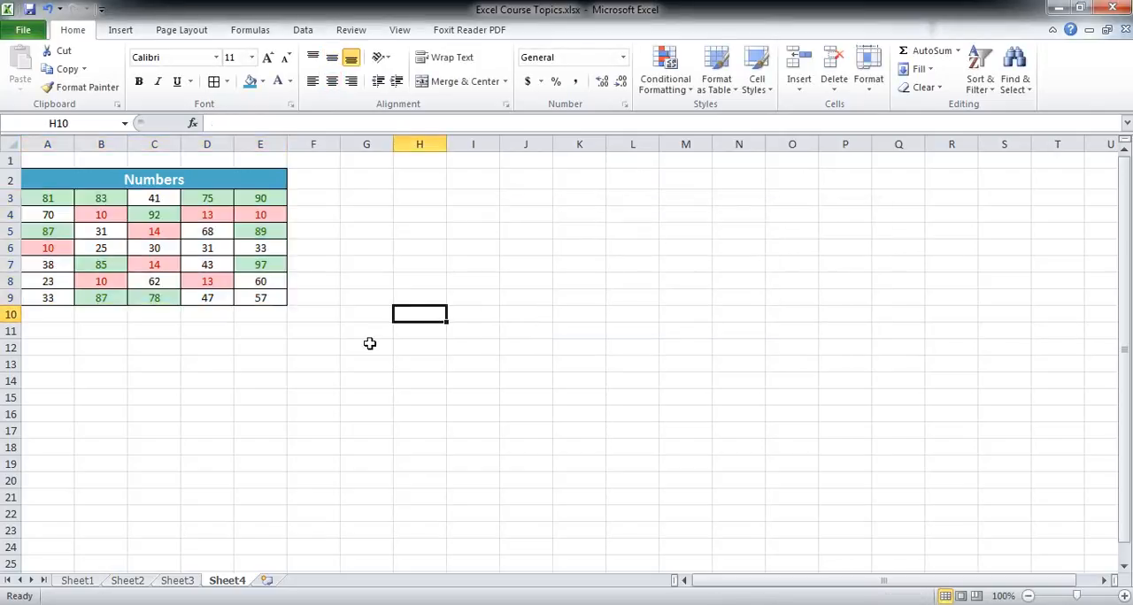
pyautogui.click(223, 363)
pyautogui.moveTo(45, 220); pyautogui.dragTo(263, 299)
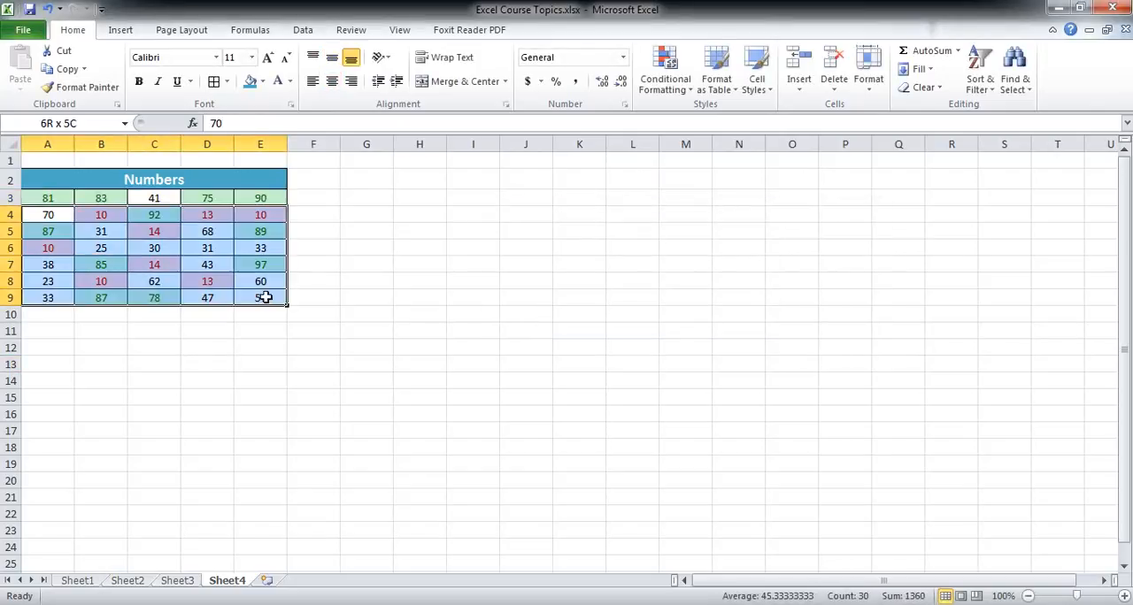
pyautogui.click(684, 98)
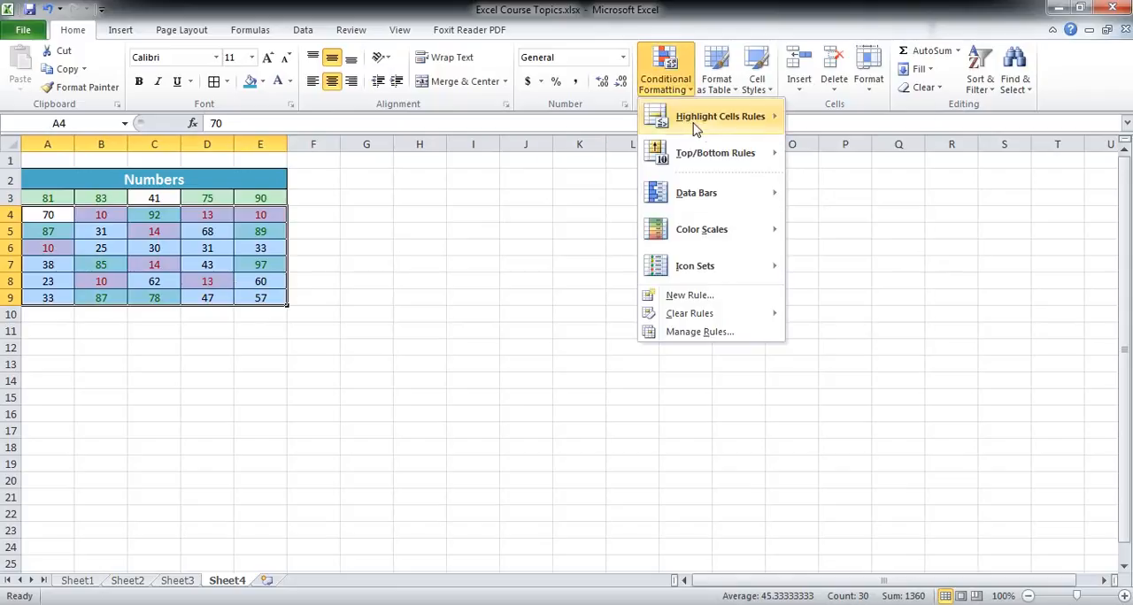
pyautogui.click(665, 96)
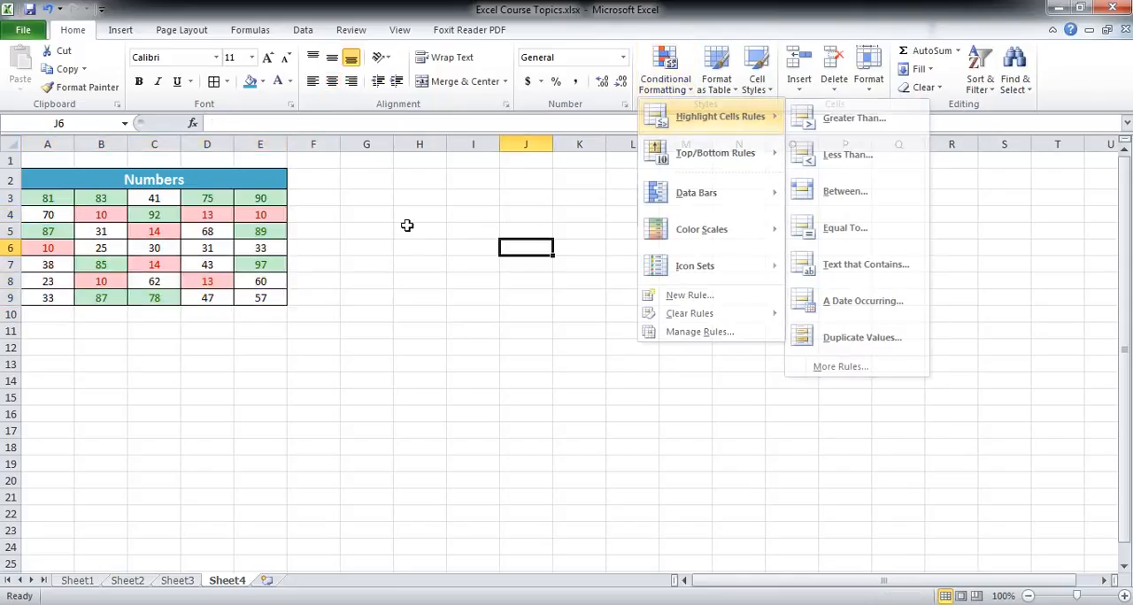
pyautogui.click(356, 281)
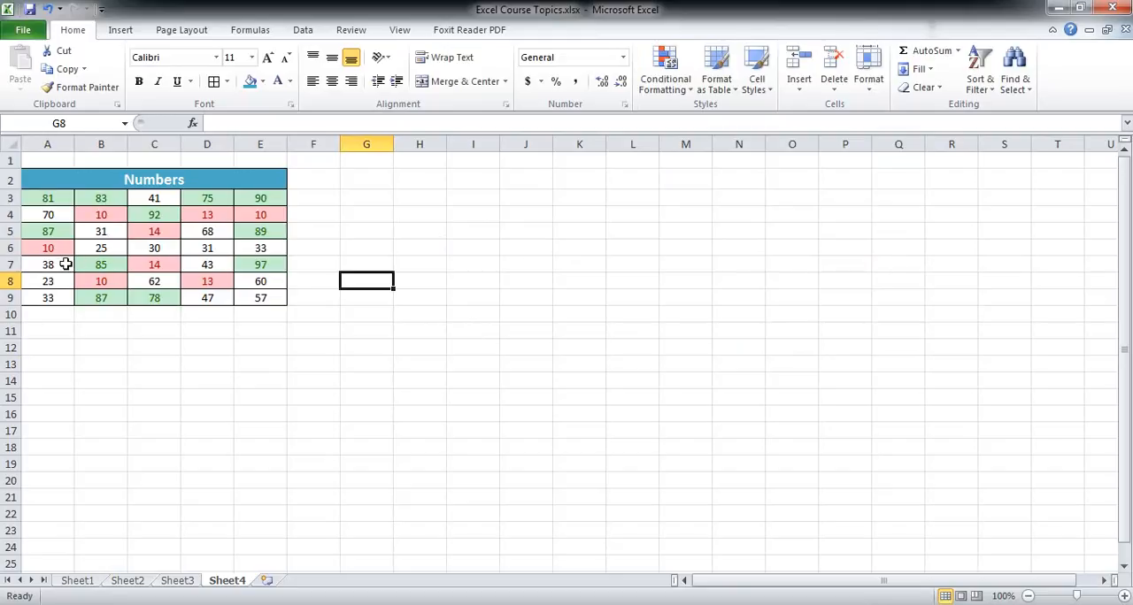
pyautogui.click(129, 245)
# Clear the conditional formatting rules from the selected range A3:E9.
pyautogui.moveTo(53, 203); pyautogui.dragTo(254, 296)
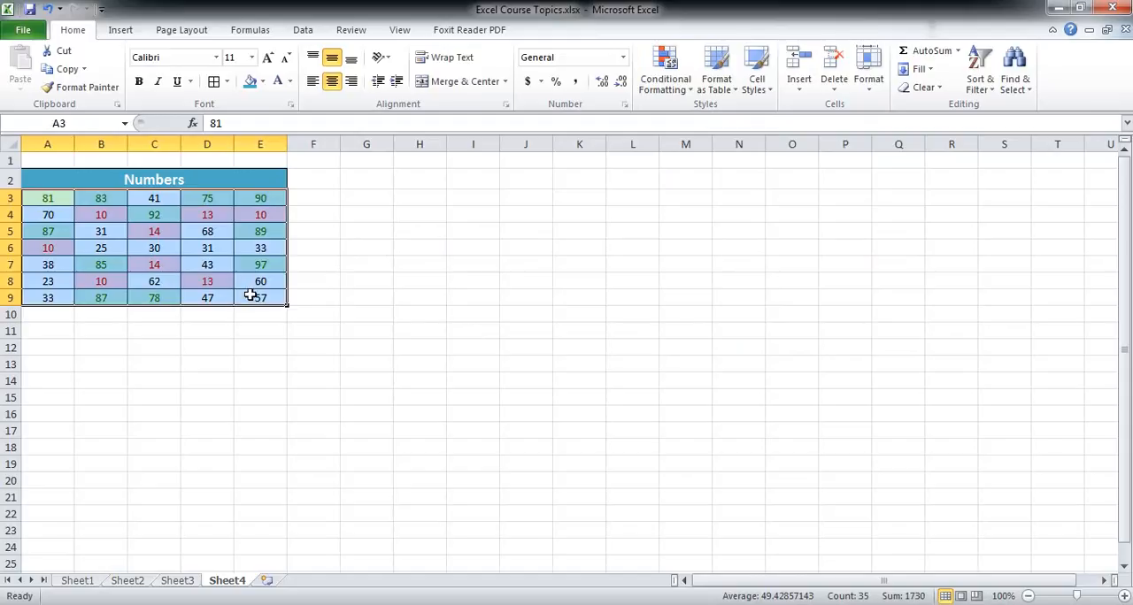
pyautogui.click(665, 84)
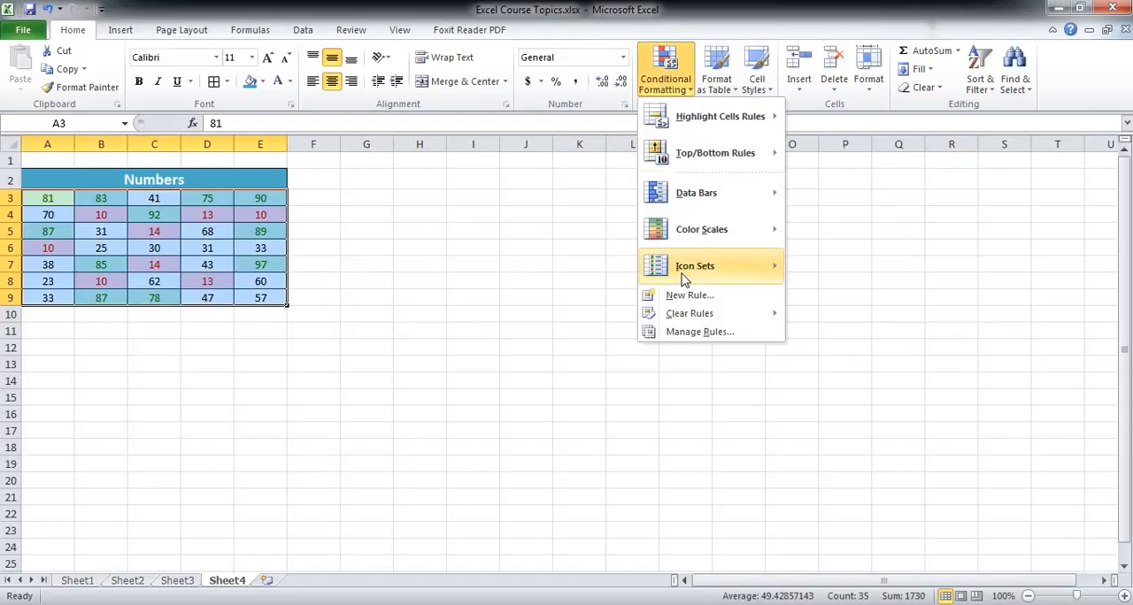
pyautogui.moveTo(698, 321)
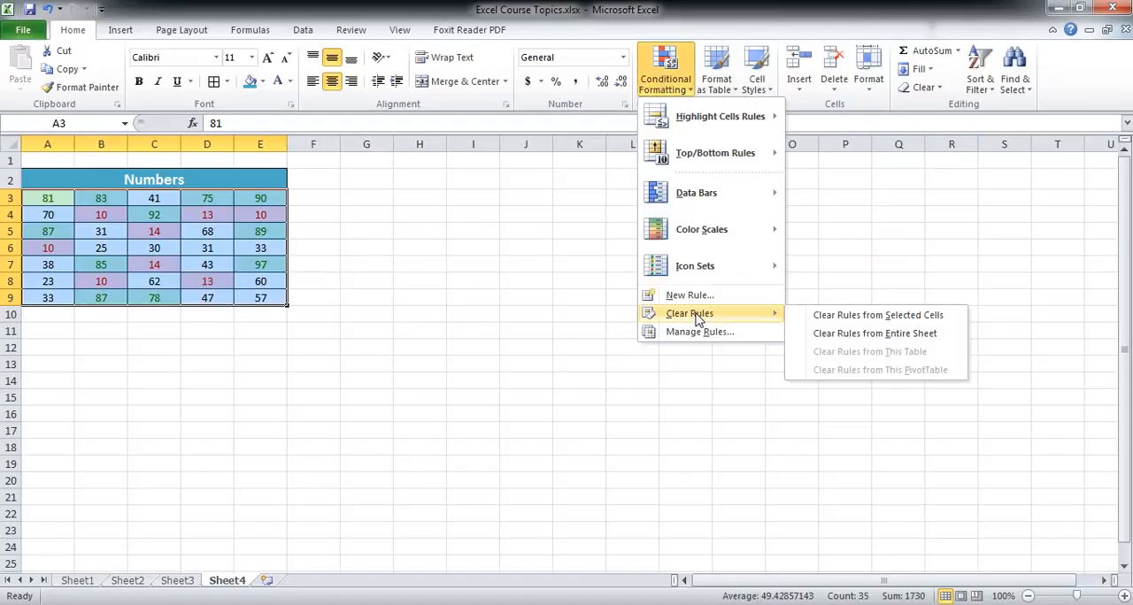
pyautogui.click(818, 316)
pyautogui.click(526, 297)
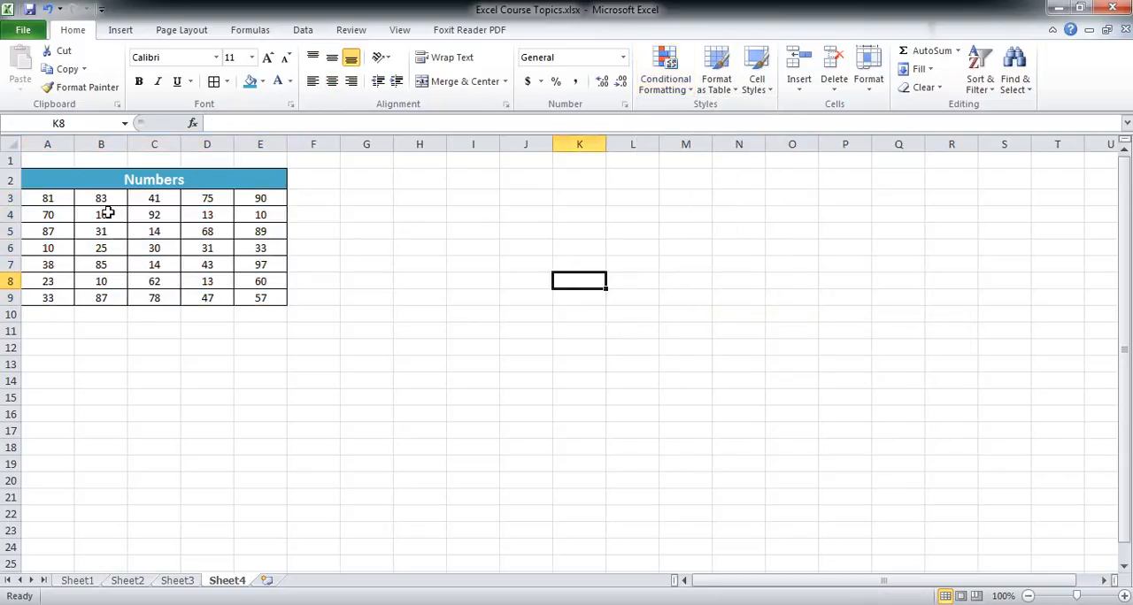
# Add a Between conditional formatting rule to A3:E9 for values from 20 to 50, using Yellow Fill with Dark Yellow Text.
pyautogui.moveTo(69, 201); pyautogui.dragTo(258, 301)
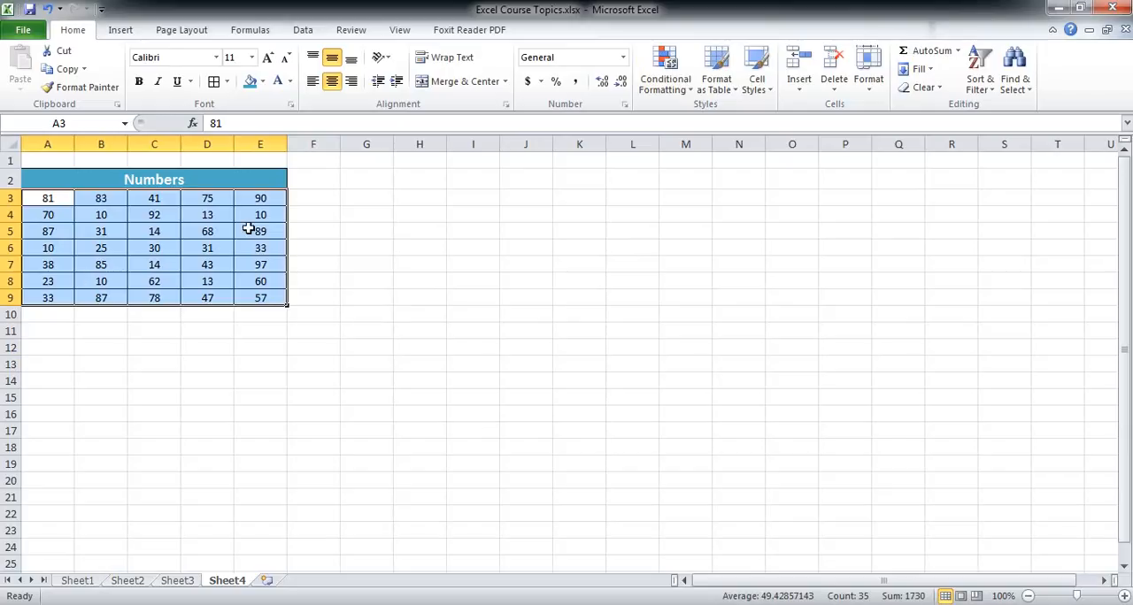
pyautogui.click(664, 89)
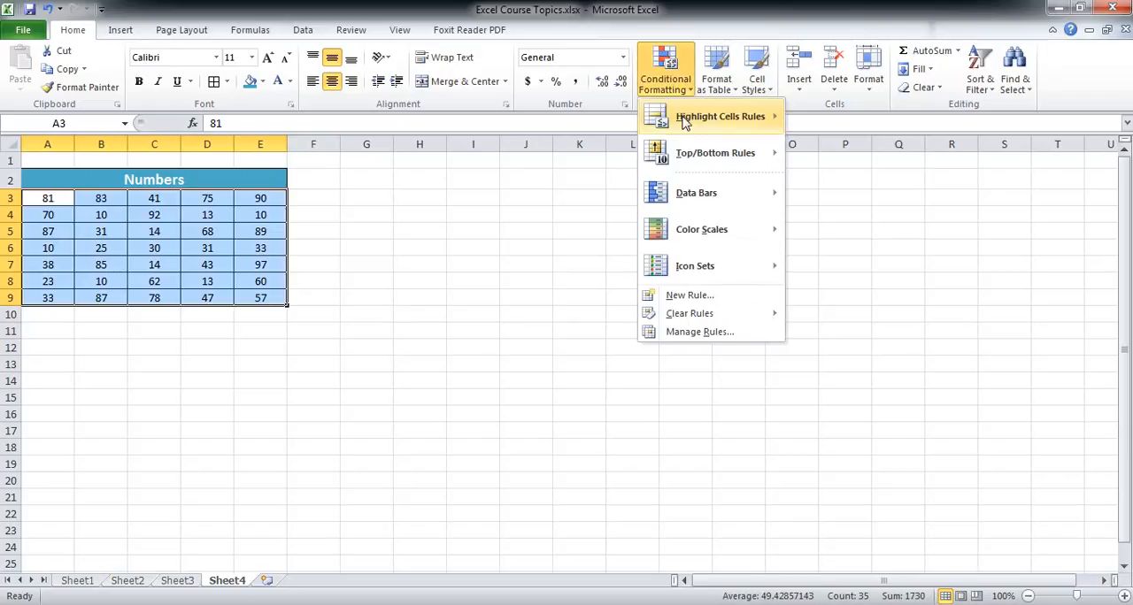
pyautogui.moveTo(706, 120)
pyautogui.click(845, 191)
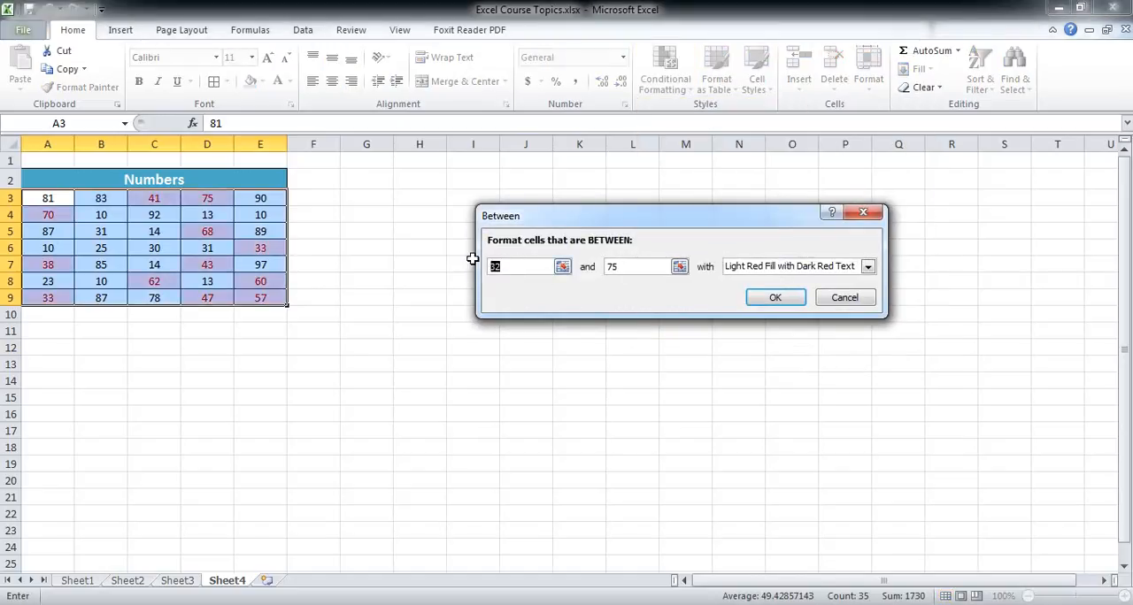
pyautogui.write('20')
pyautogui.doubleClick(648, 266)
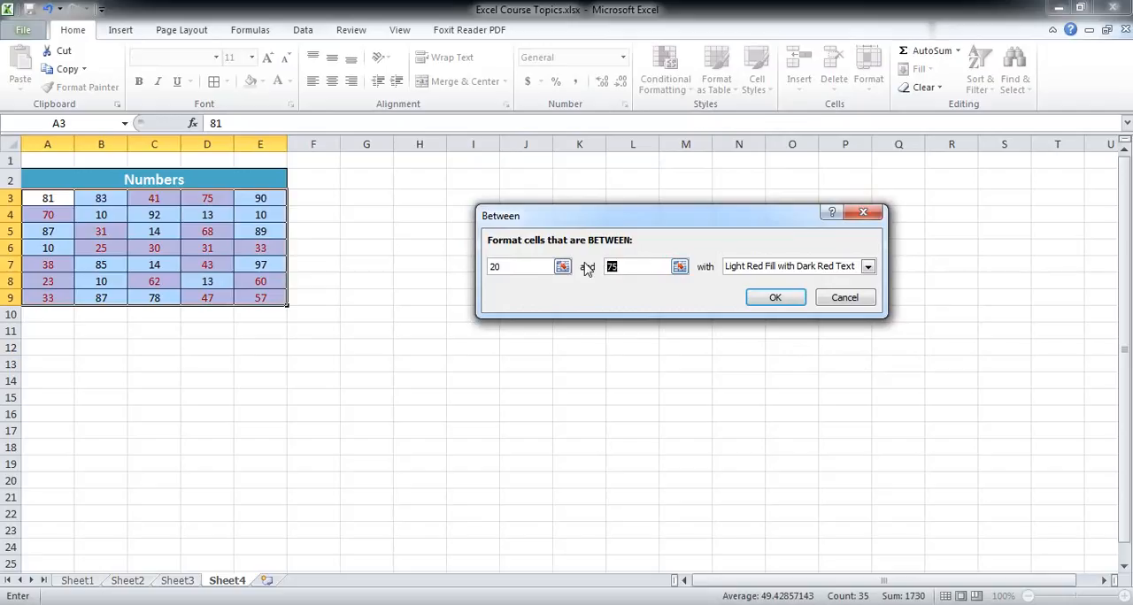
pyautogui.write('50')
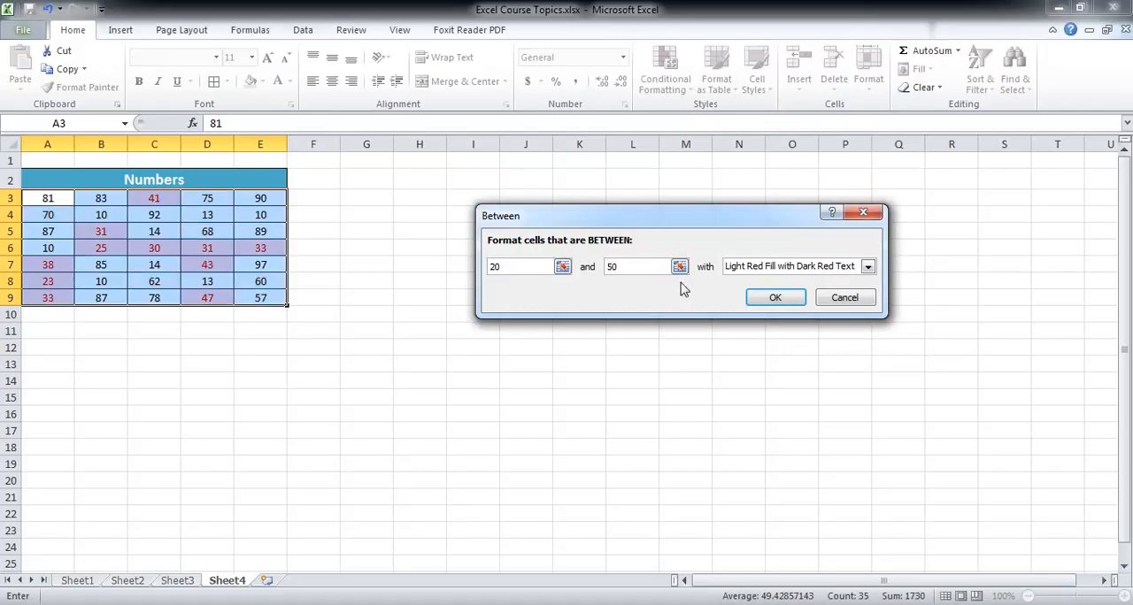
pyautogui.click(867, 268)
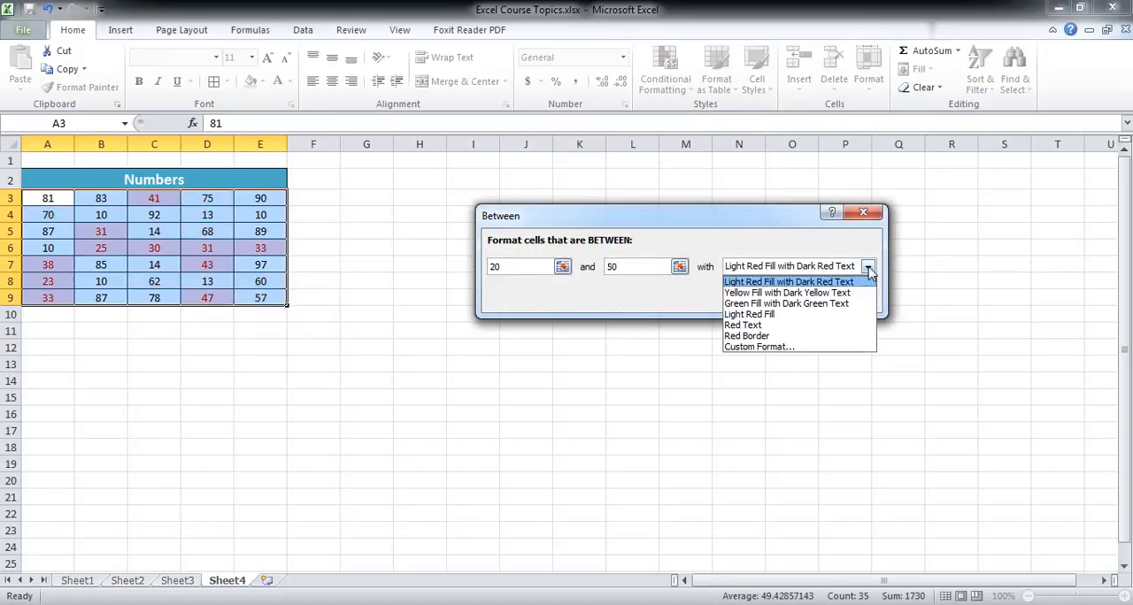
pyautogui.click(808, 293)
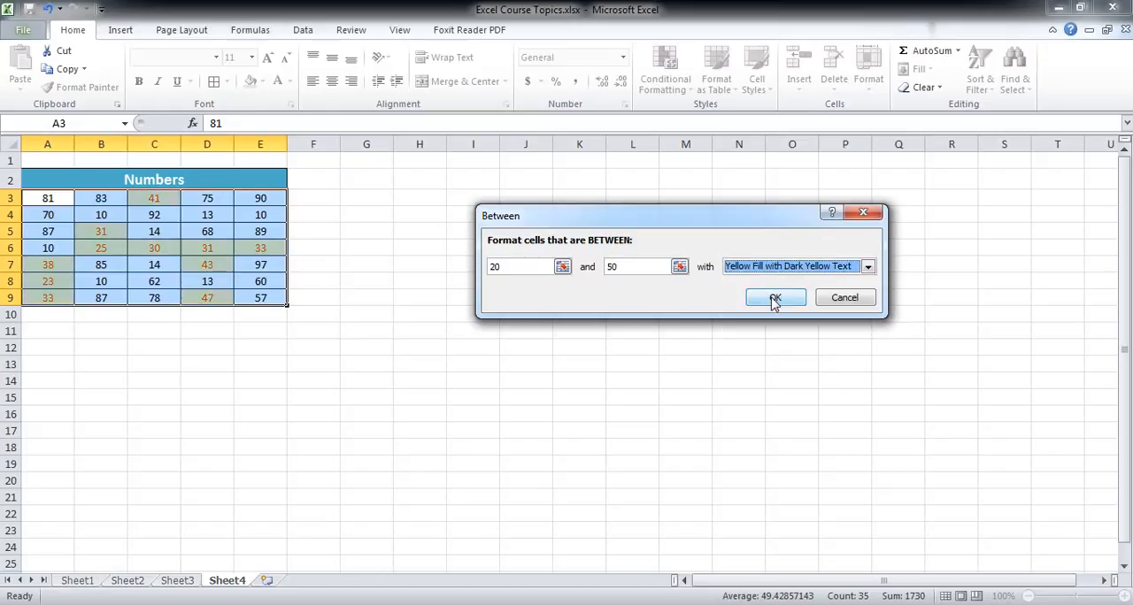
pyautogui.click(774, 299)
pyautogui.click(407, 327)
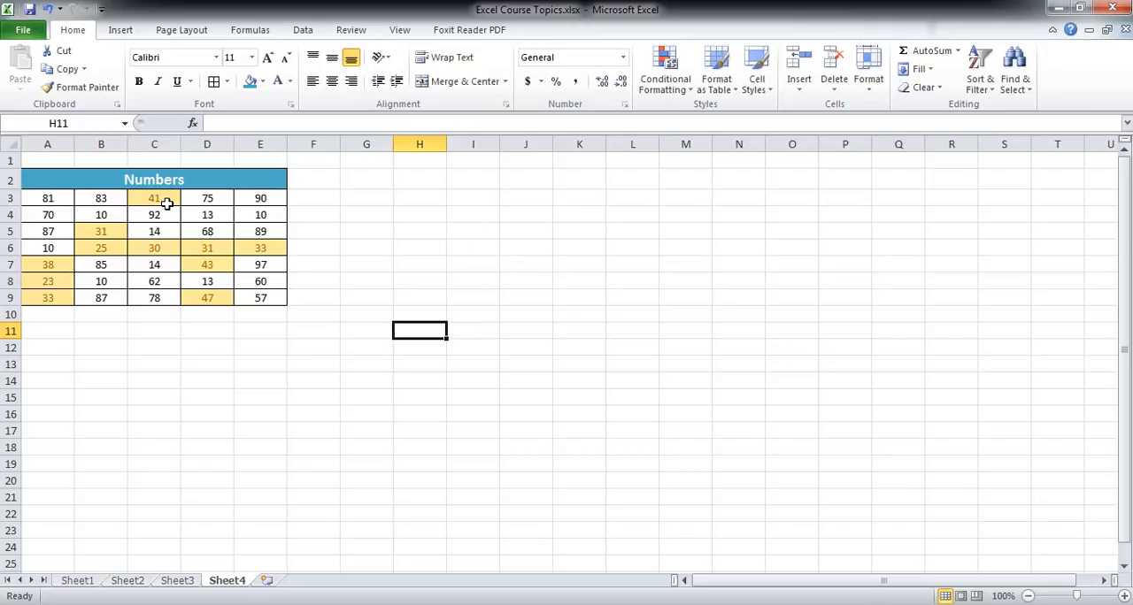
# Clear the conditional formatting rule from cell B6 only.
pyautogui.moveTo(58, 200); pyautogui.dragTo(257, 297)
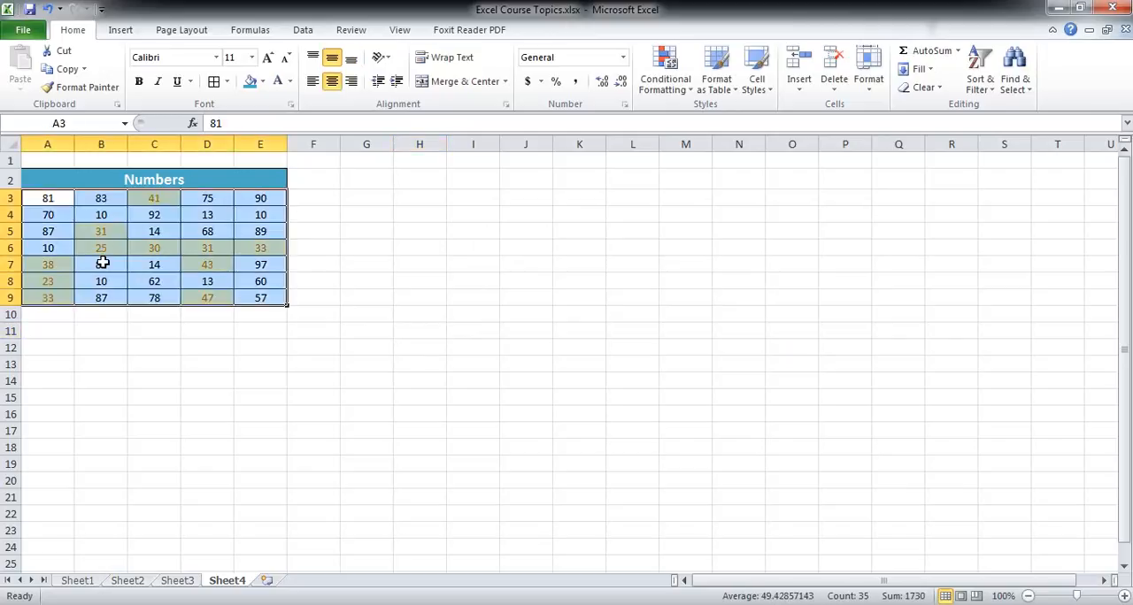
pyautogui.click(104, 249)
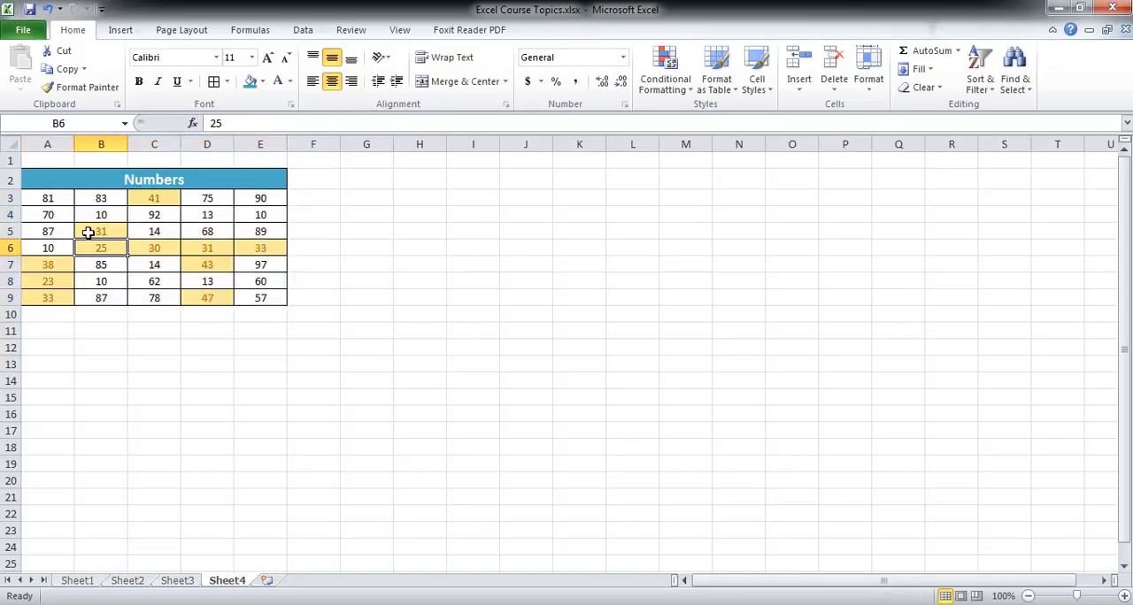
pyautogui.click(665, 80)
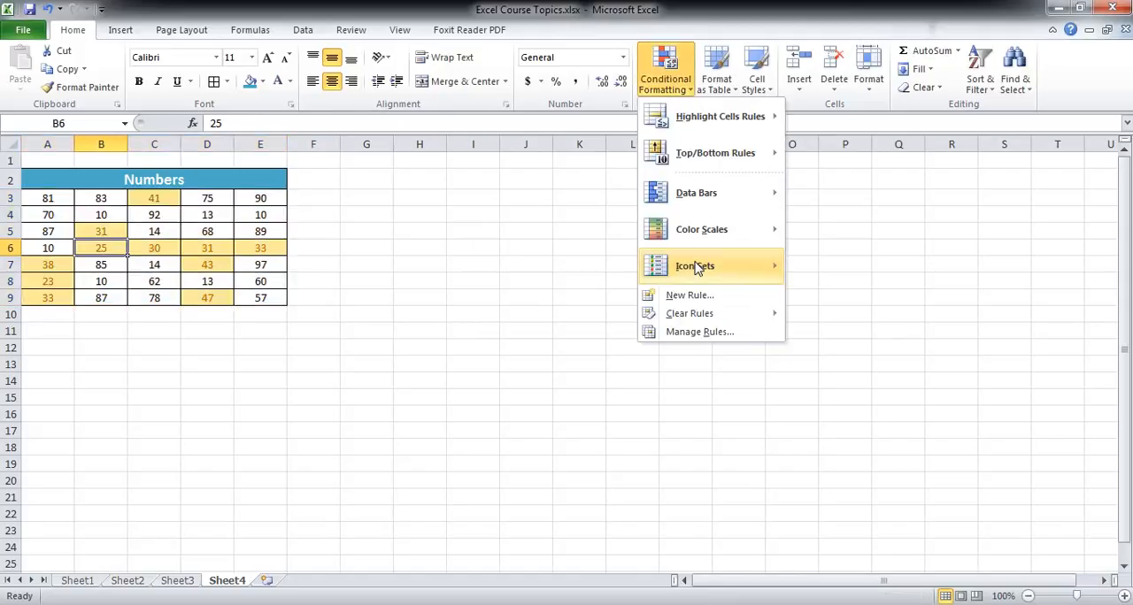
pyautogui.moveTo(733, 314)
pyautogui.click(796, 316)
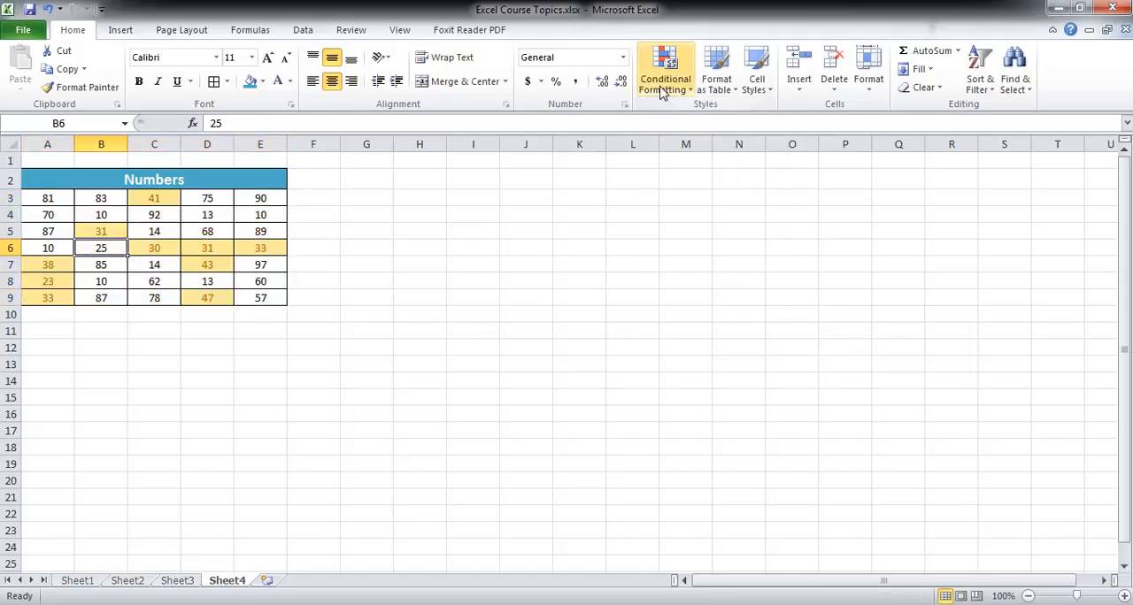
pyautogui.click(320, 363)
# Clear the Between highlighting from the whole number range A3:E9.
pyautogui.moveTo(45, 200); pyautogui.dragTo(265, 303)
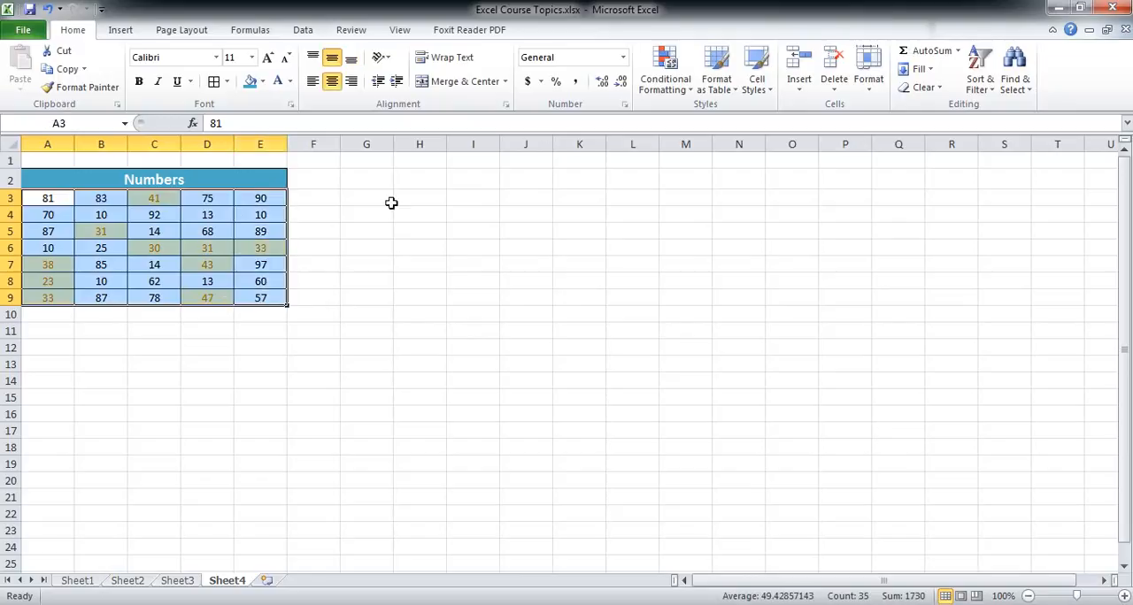
pyautogui.click(664, 80)
pyautogui.moveTo(735, 317)
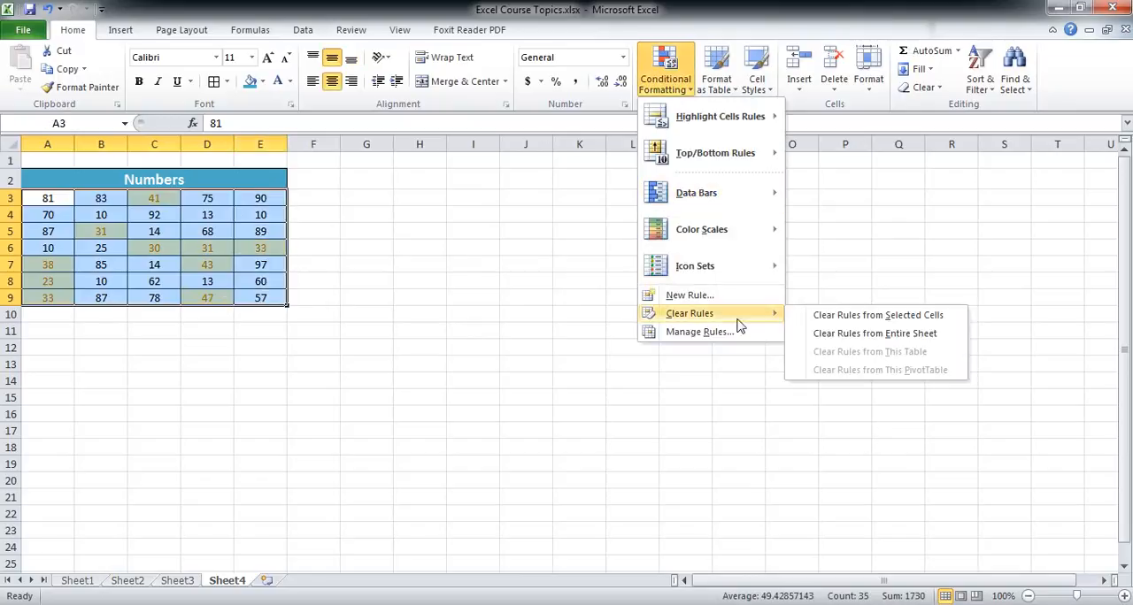
pyautogui.click(842, 316)
pyautogui.click(579, 297)
# Preview an Equal To rule for the value 43 on A3:E9 and close it without applying.
pyautogui.moveTo(32, 199); pyautogui.dragTo(298, 293)
pyautogui.click(420, 298)
pyautogui.click(41, 200)
pyautogui.moveTo(41, 200); pyautogui.dragTo(245, 293)
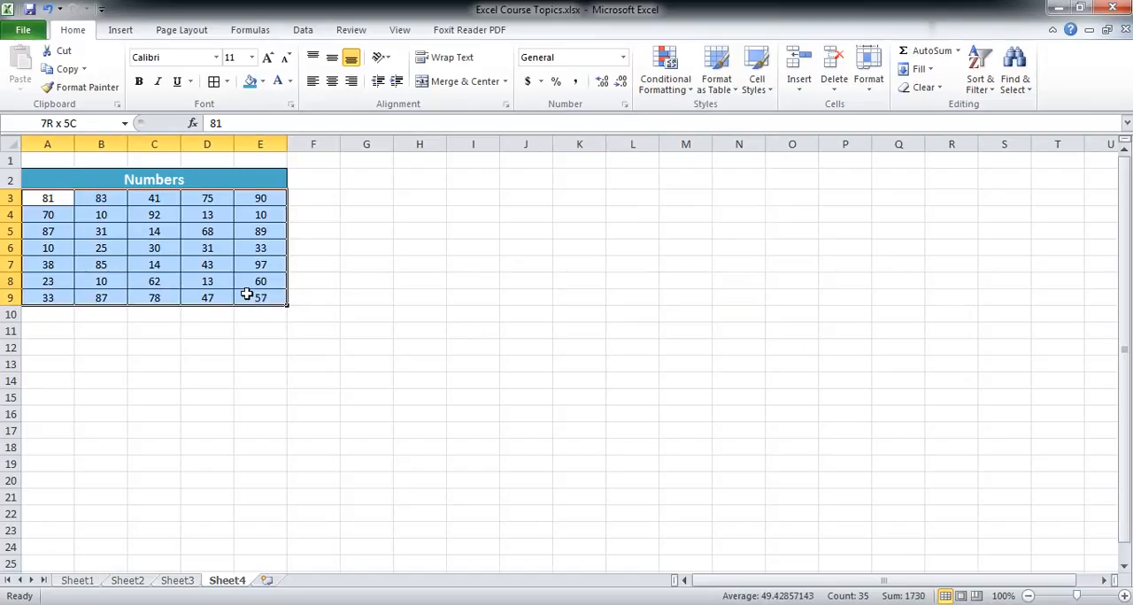
pyautogui.click(664, 78)
pyautogui.moveTo(702, 133)
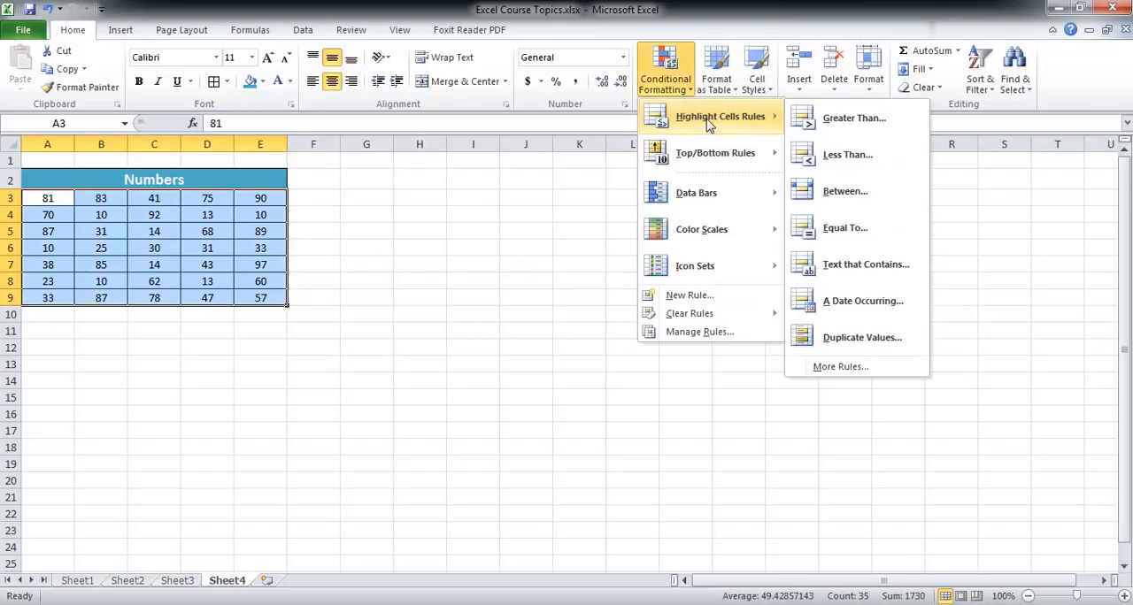
pyautogui.click(844, 230)
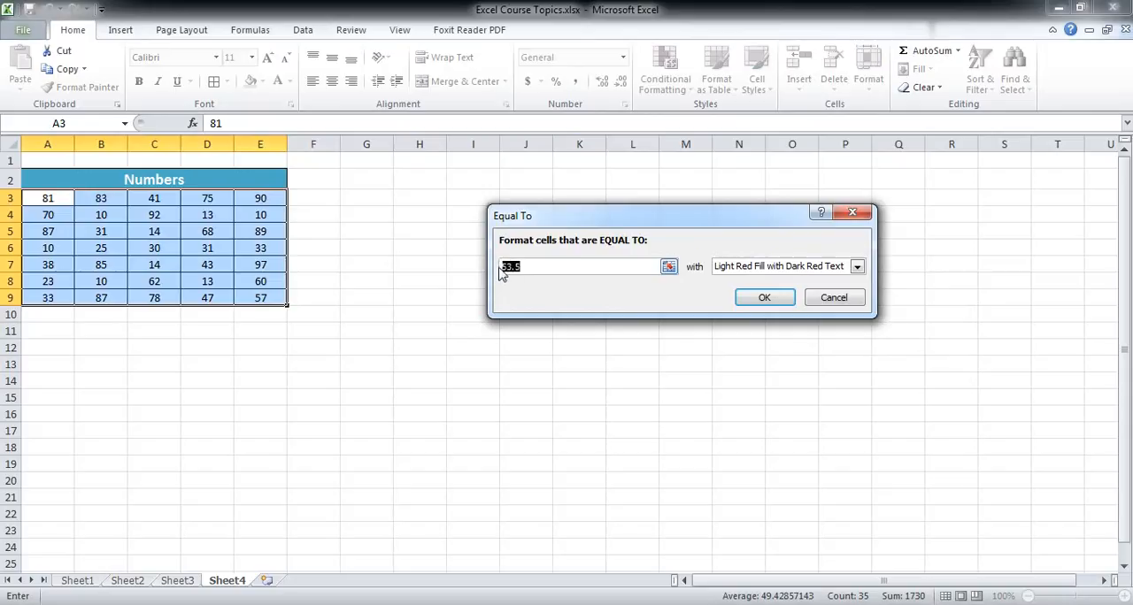
pyautogui.write('43')
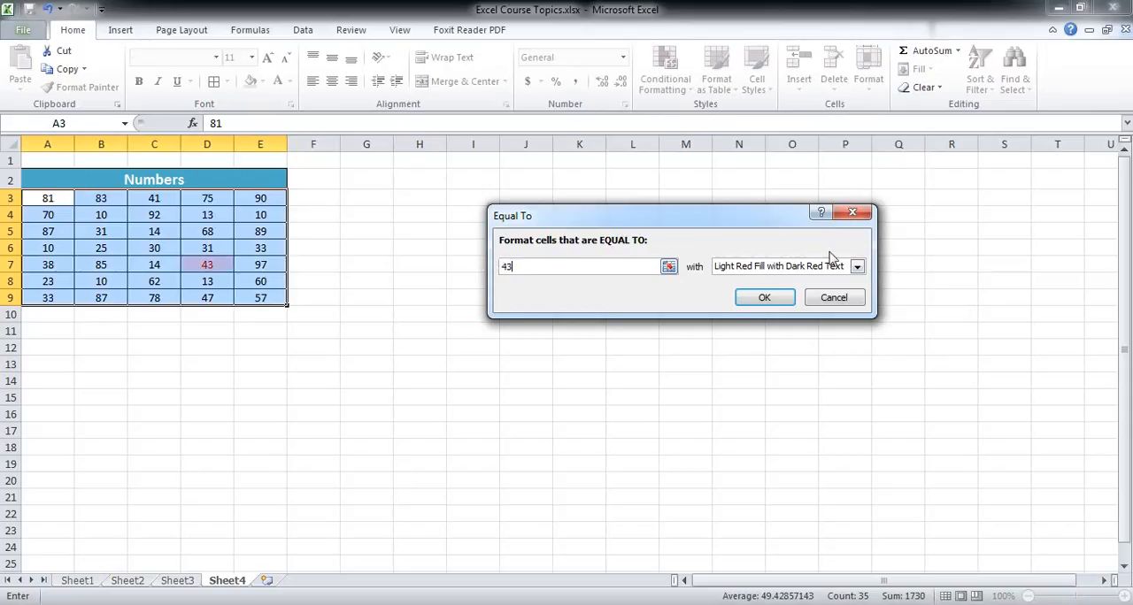
pyautogui.click(852, 213)
# Look at the Text that Contains highlight rule settings for A3:E9 and close them without applying.
pyautogui.click(659, 88)
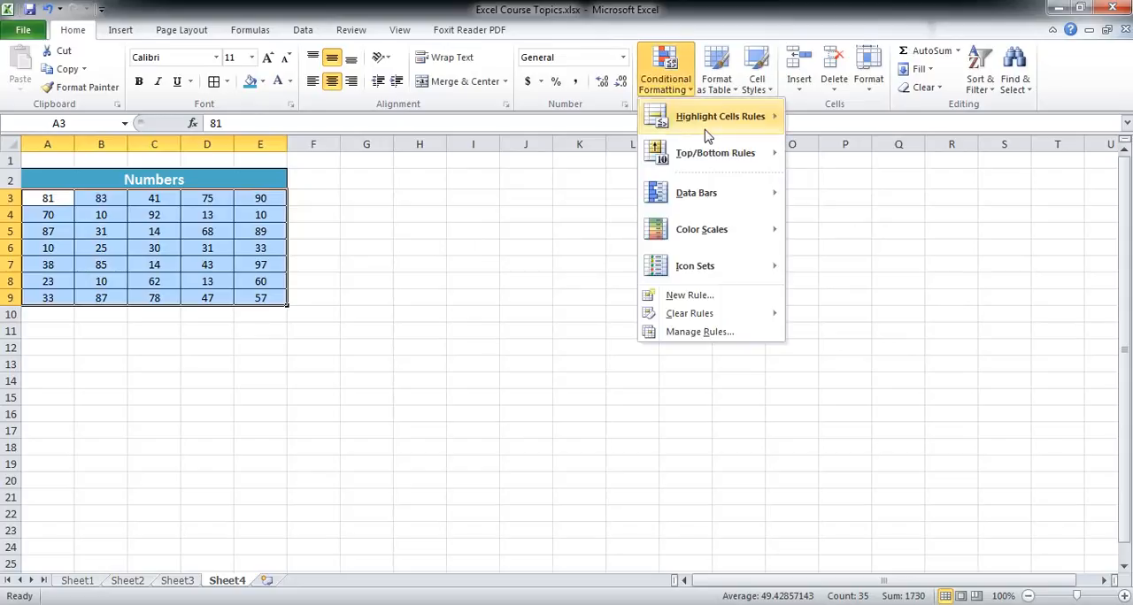
pyautogui.moveTo(672, 116)
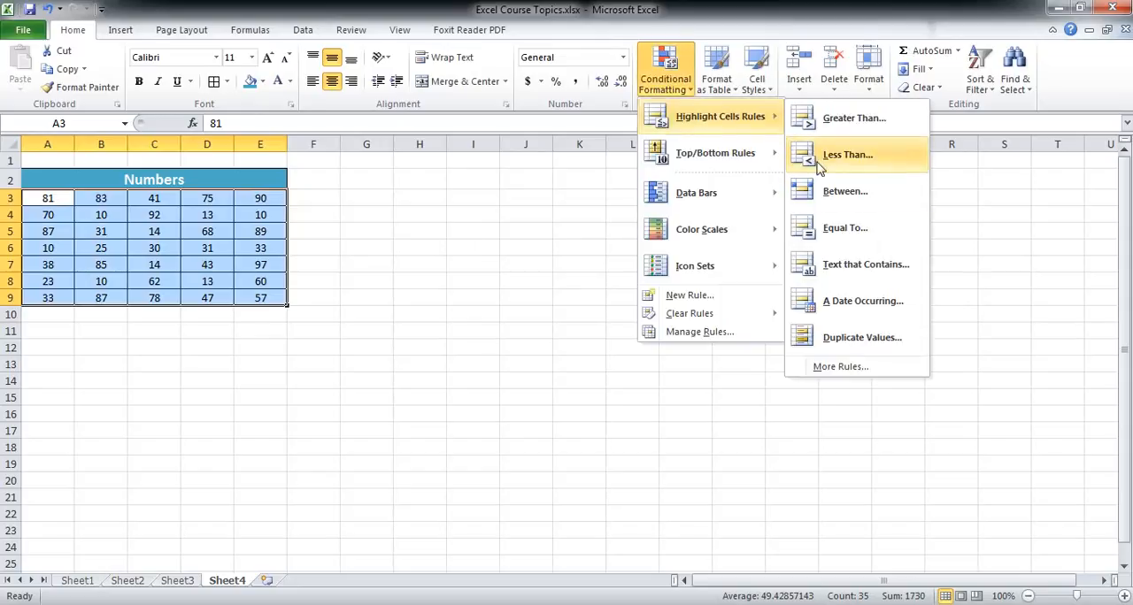
pyautogui.click(847, 274)
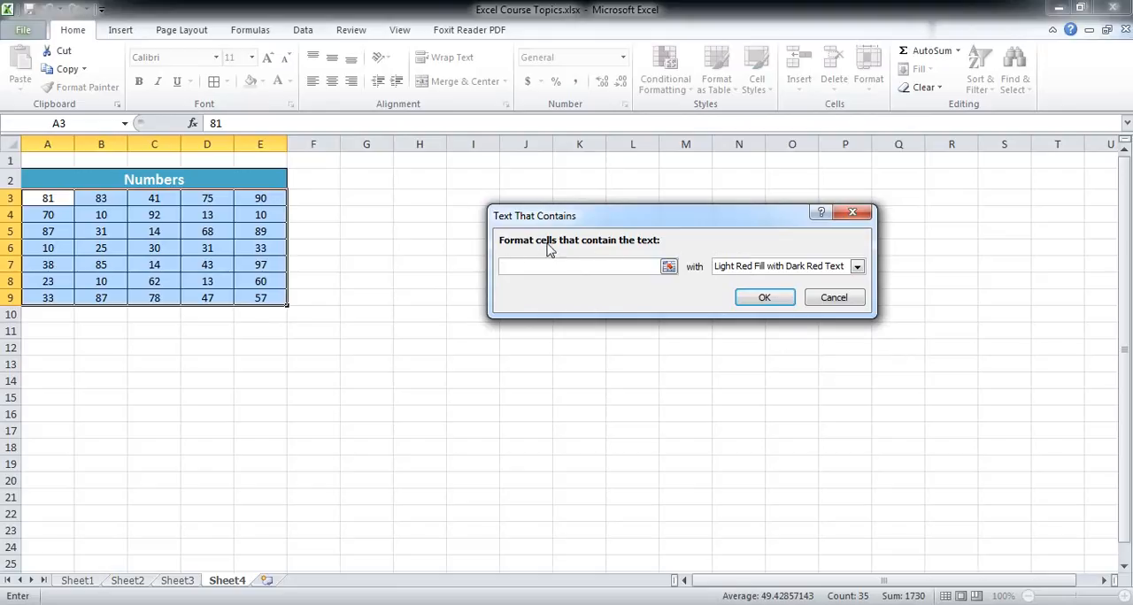
pyautogui.click(853, 213)
# Examine the date period choices of the A Date Occurring highlight rule and close it without applying.
pyautogui.click(665, 76)
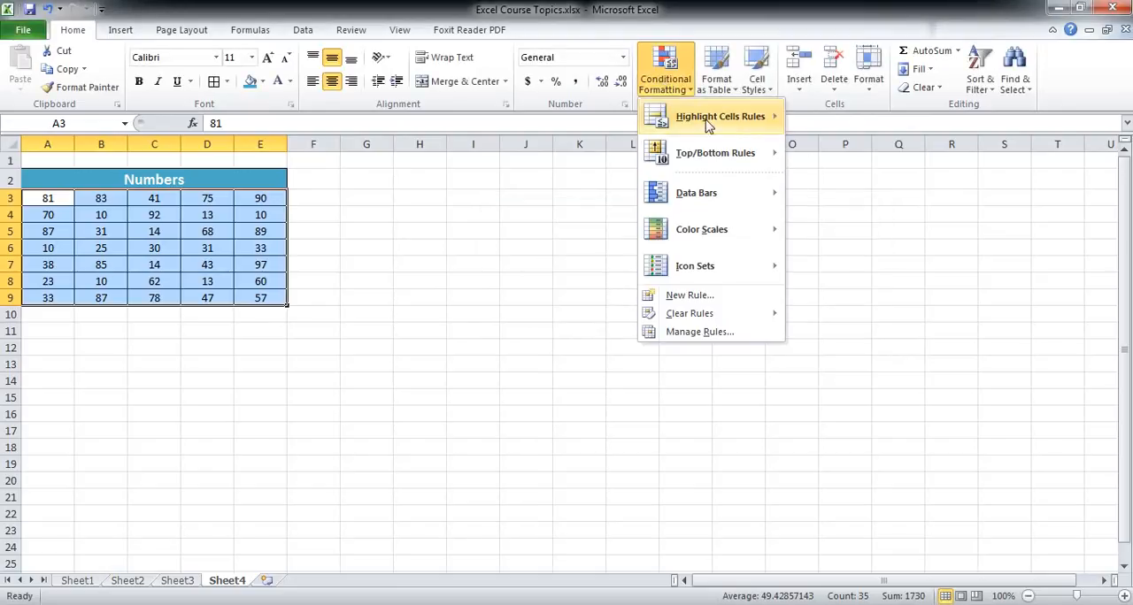
pyautogui.moveTo(733, 123)
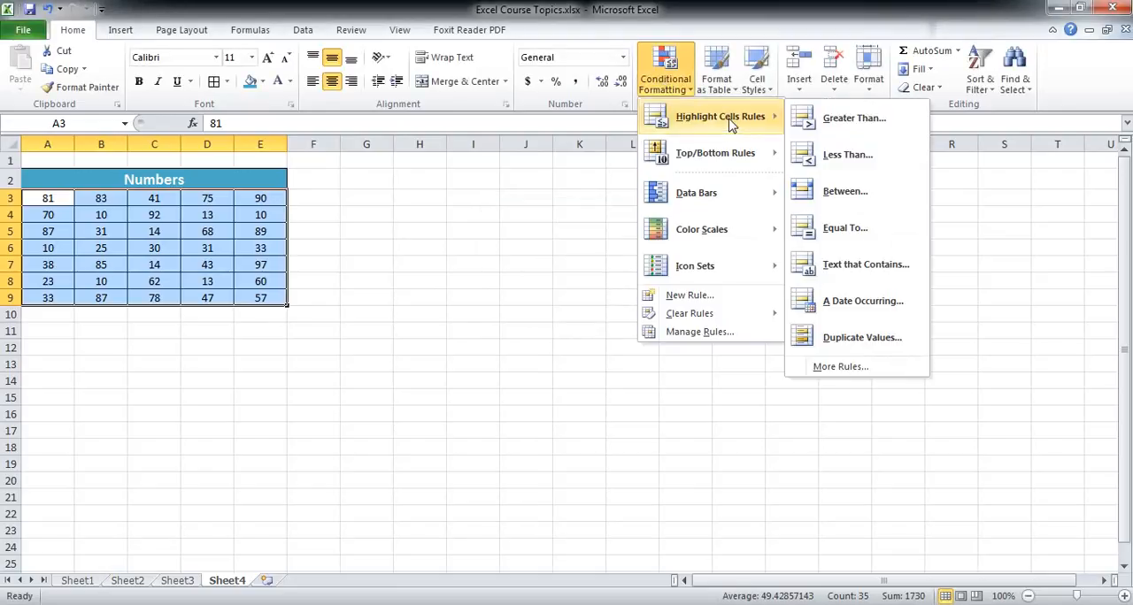
pyautogui.click(835, 304)
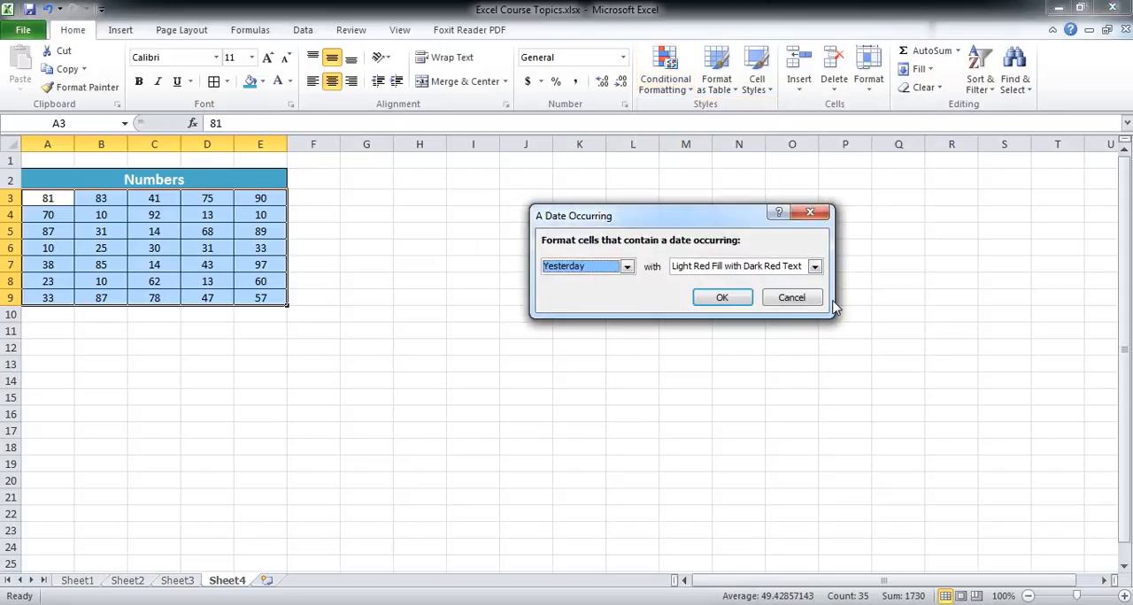
pyautogui.click(609, 266)
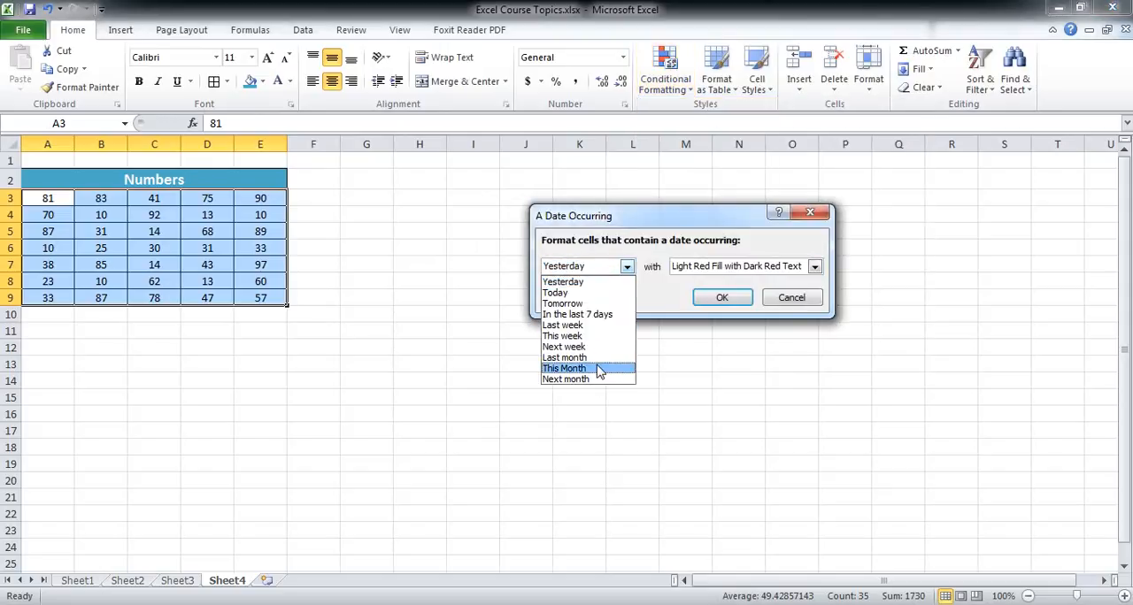
pyautogui.click(810, 213)
pyautogui.click(809, 212)
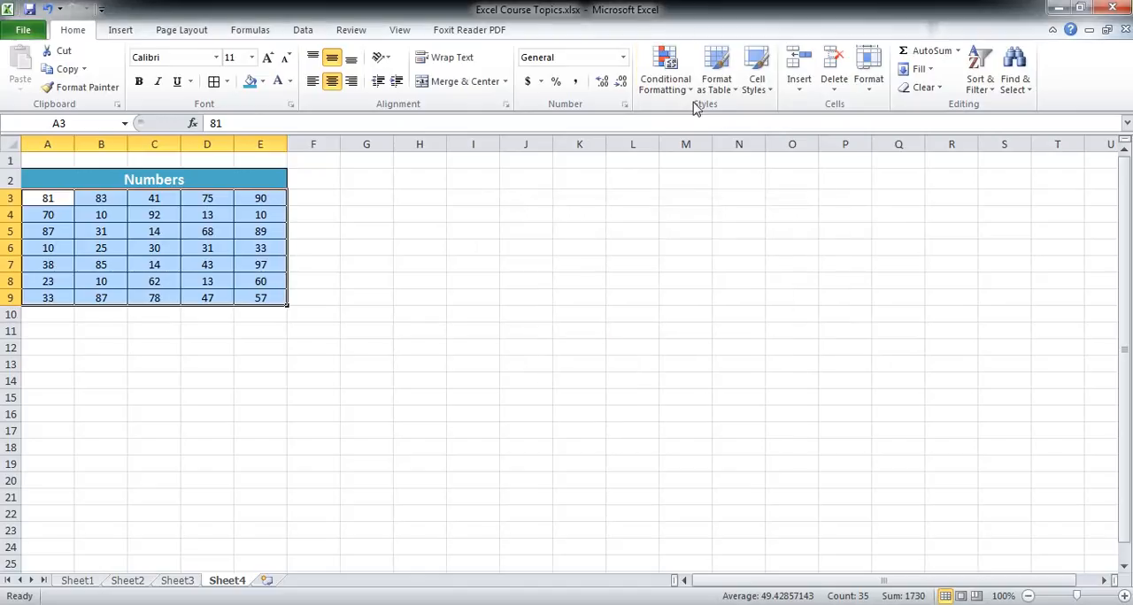
# Add a Duplicate Values conditional formatting rule to A3:E9, marking duplicates with Light Red Fill.
pyautogui.click(665, 84)
pyautogui.moveTo(714, 117)
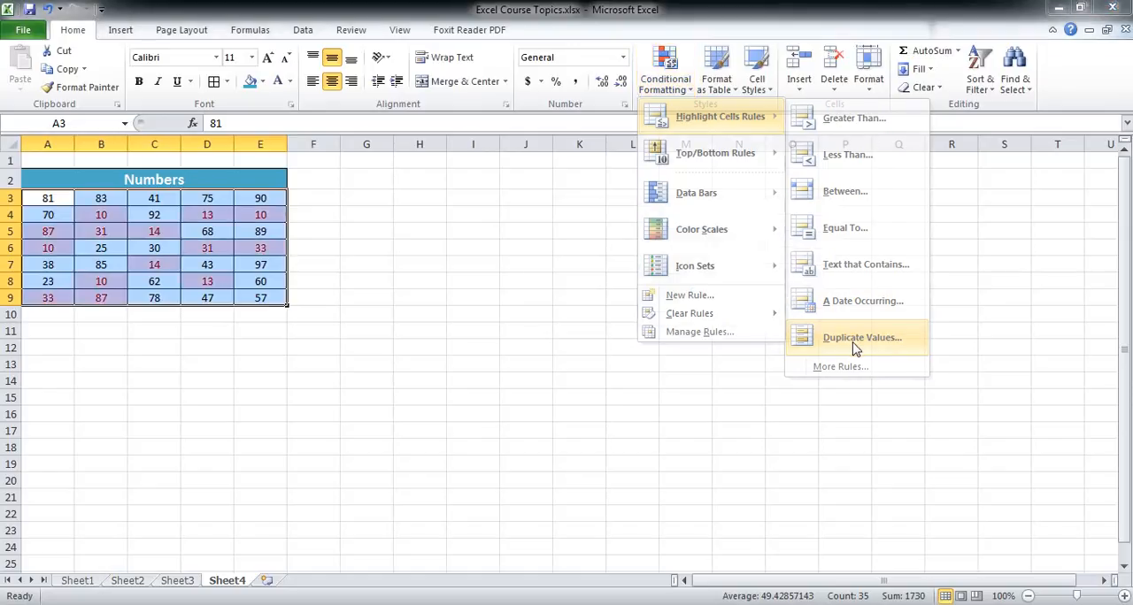
pyautogui.click(854, 345)
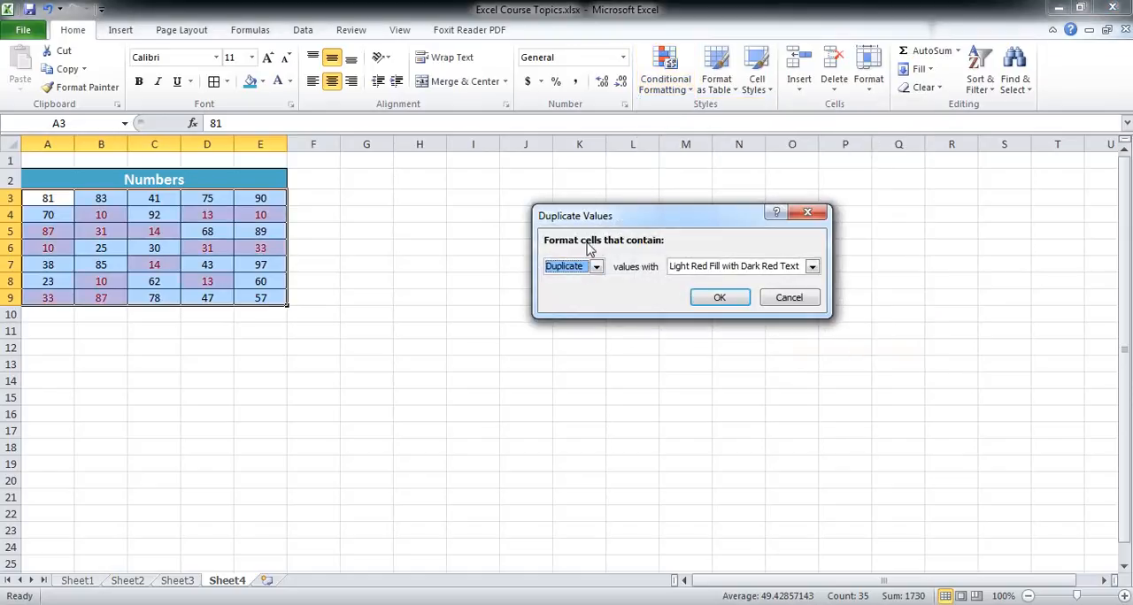
pyautogui.click(812, 266)
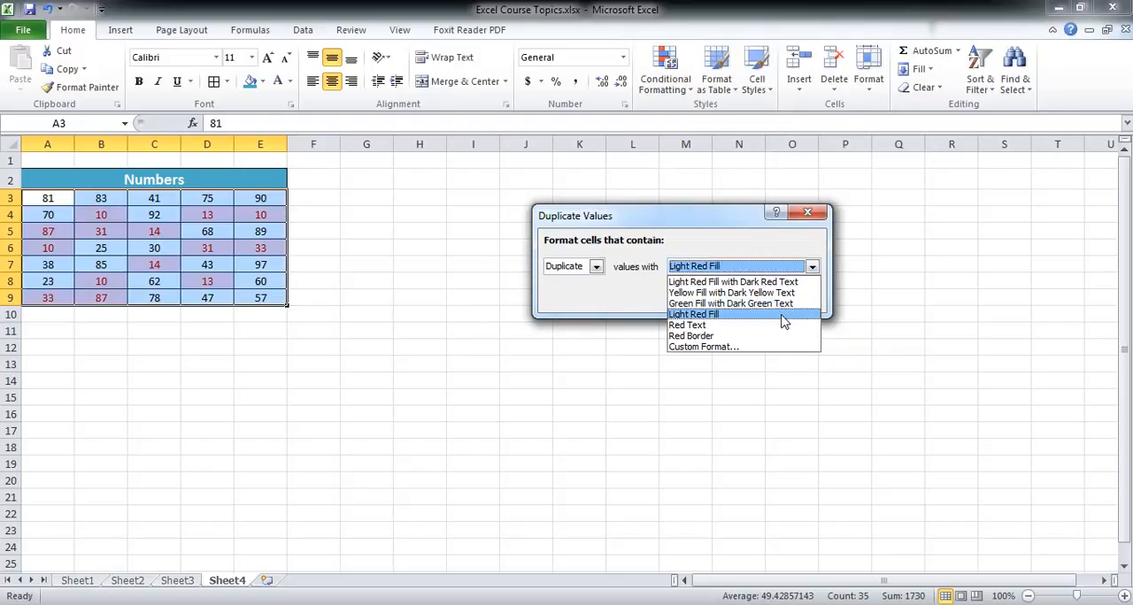
pyautogui.click(784, 315)
pyautogui.click(724, 302)
pyautogui.click(536, 314)
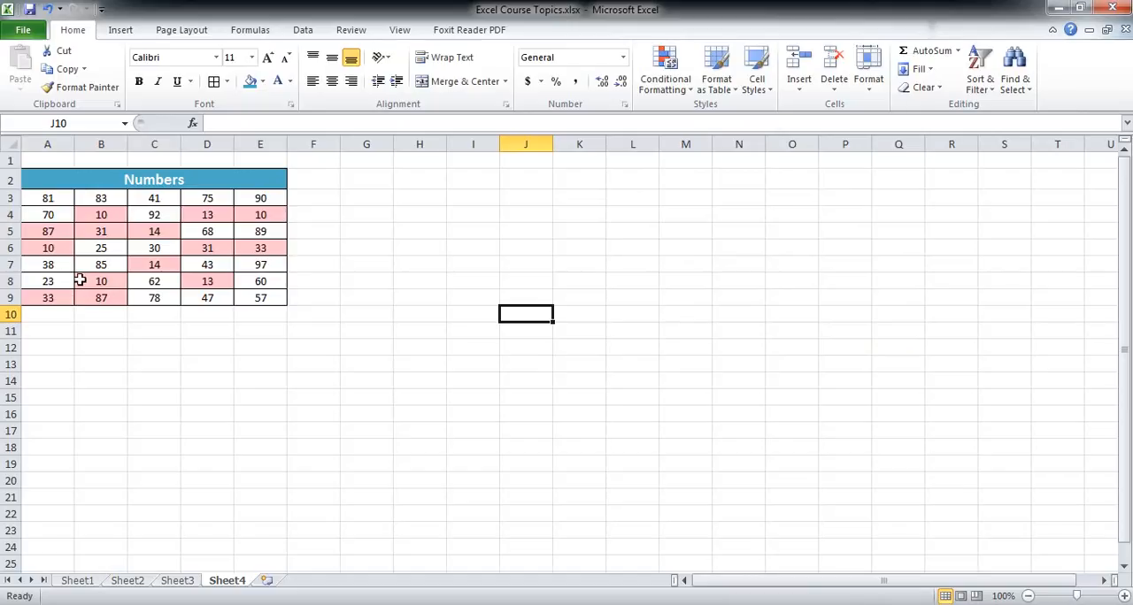
pyautogui.click(54, 233)
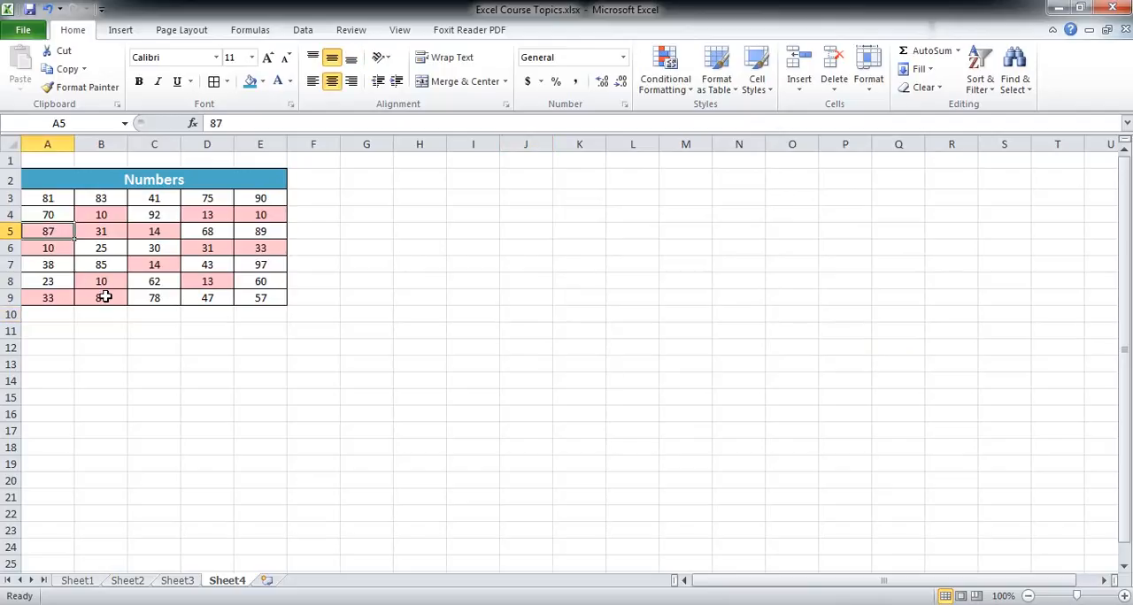
# Inspect the highlighted duplicate cells B9, B8, A6, B4 and E4 in the Numbers table.
pyautogui.click(106, 299)
pyautogui.click(98, 279)
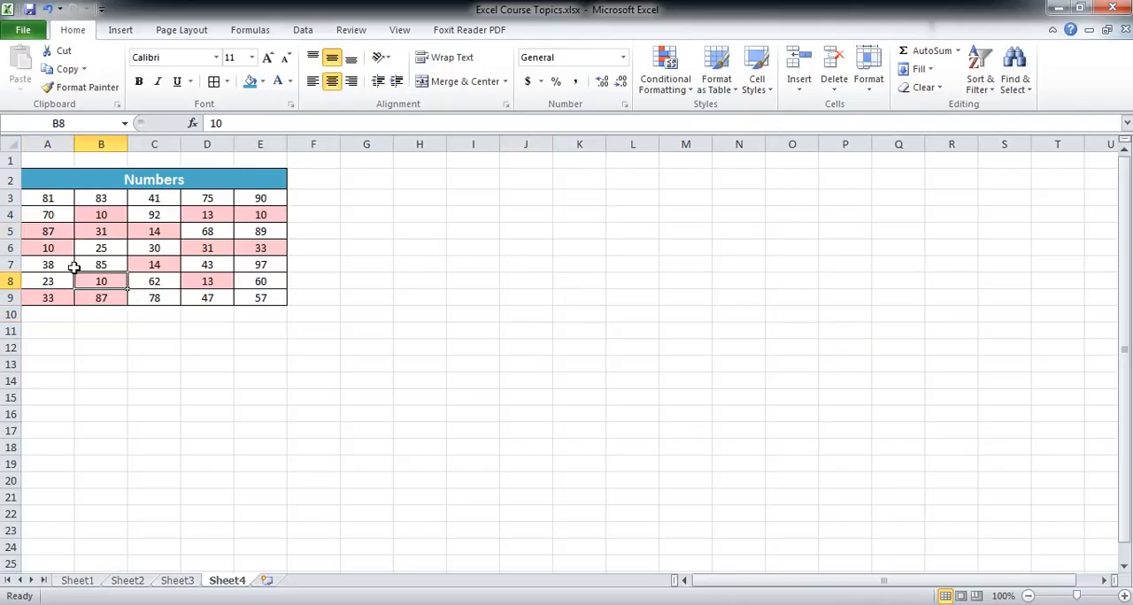
pyautogui.click(50, 251)
pyautogui.click(101, 216)
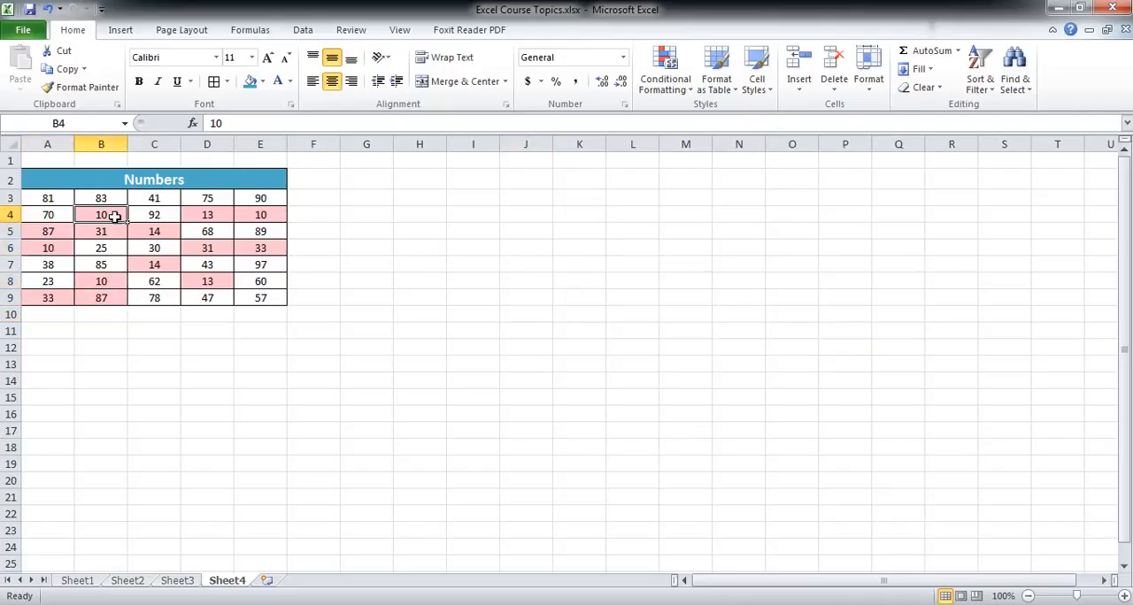
pyautogui.click(267, 215)
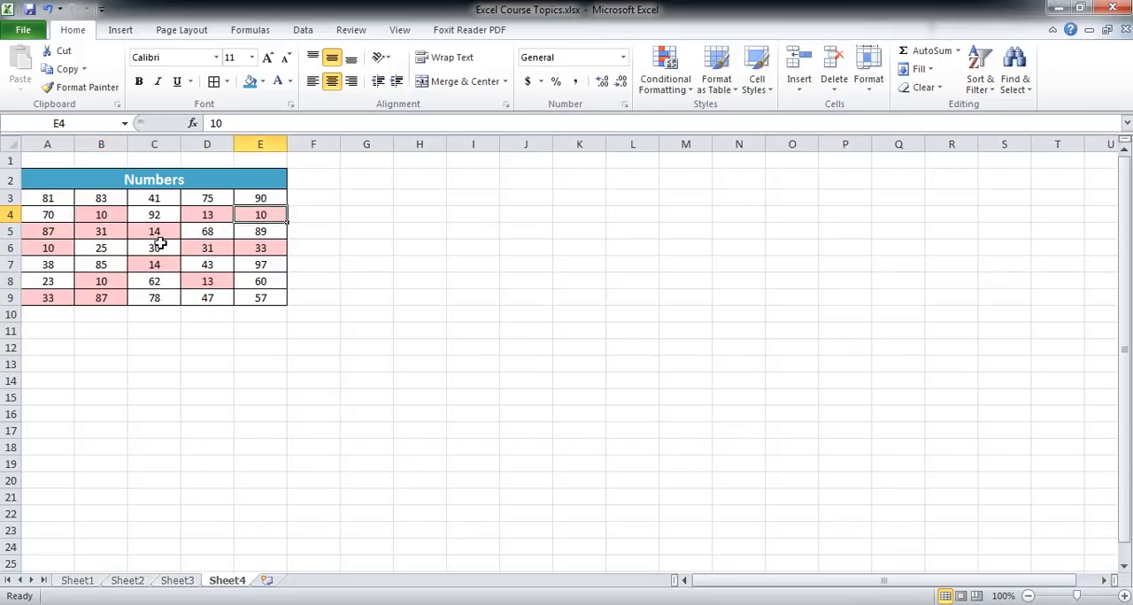
# Clear the conditional formatting rules from the selected cells A3:E9.
pyautogui.moveTo(55, 200); pyautogui.dragTo(262, 296)
pyautogui.click(664, 80)
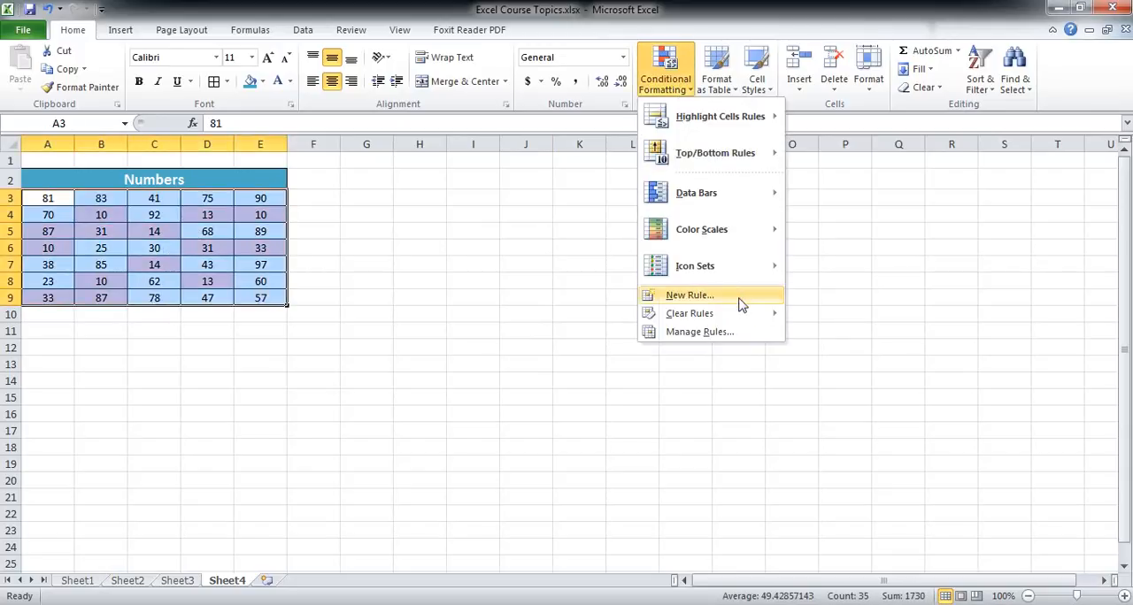
pyautogui.moveTo(753, 313)
pyautogui.click(822, 319)
# Preview the Top 10 Items rule on A3:E9 and close it without applying.
pyautogui.click(668, 88)
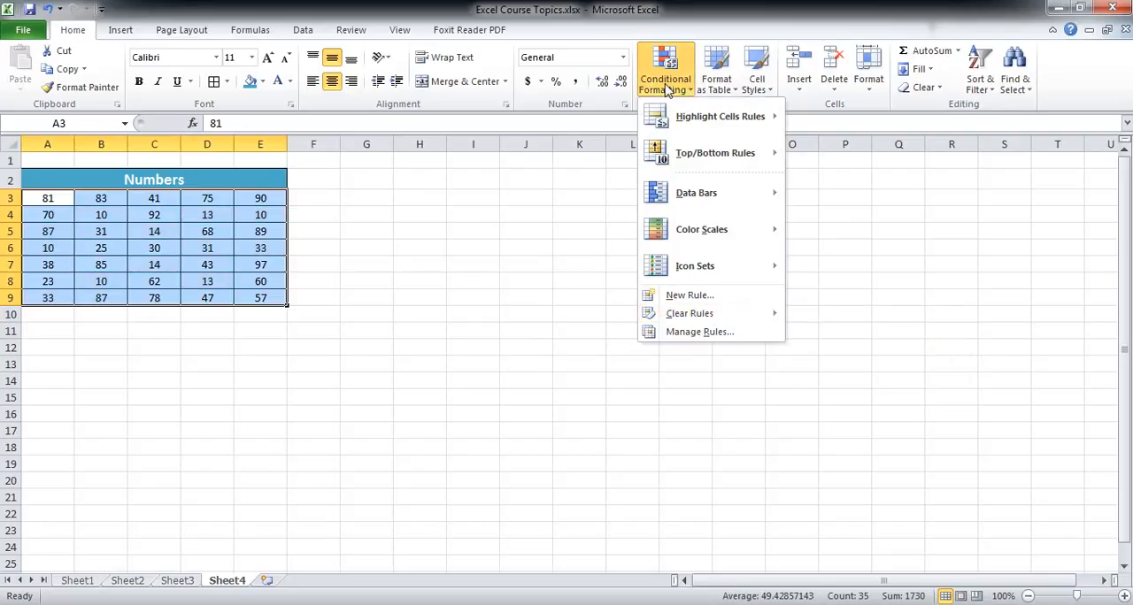
pyautogui.moveTo(728, 168)
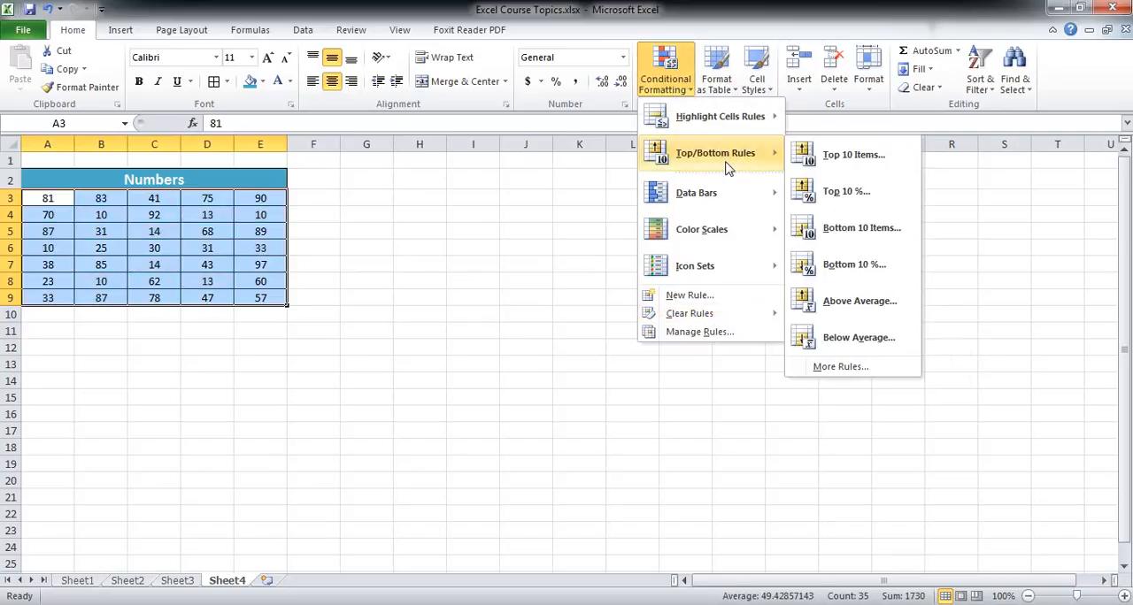
pyautogui.click(825, 157)
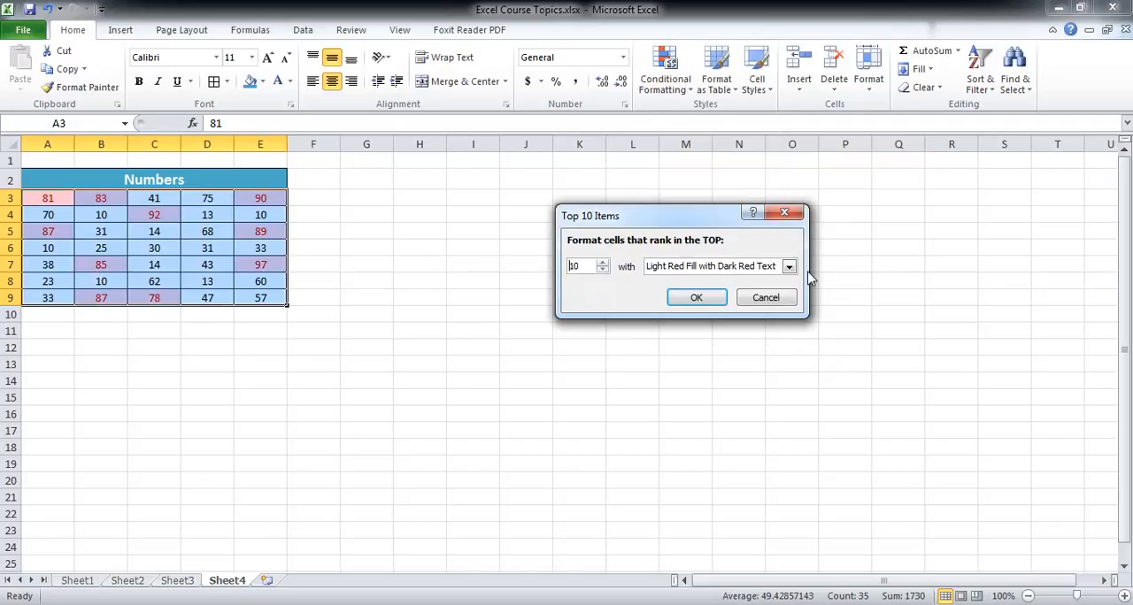
pyautogui.click(784, 213)
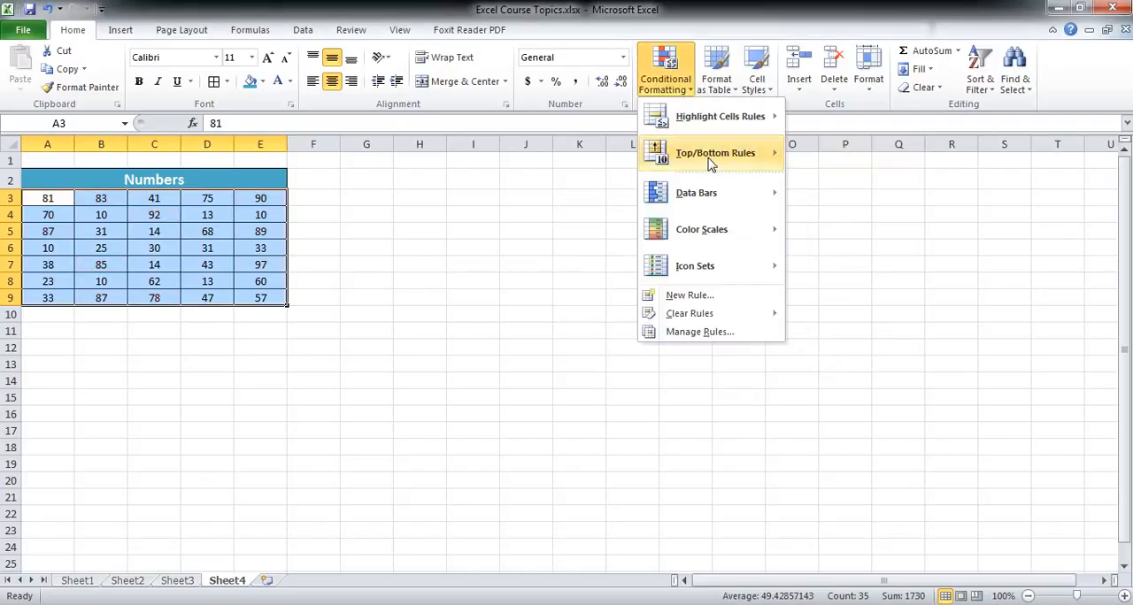
# Preview the Top 10% rule on A3:E9 and close it without applying.
pyautogui.moveTo(712, 161)
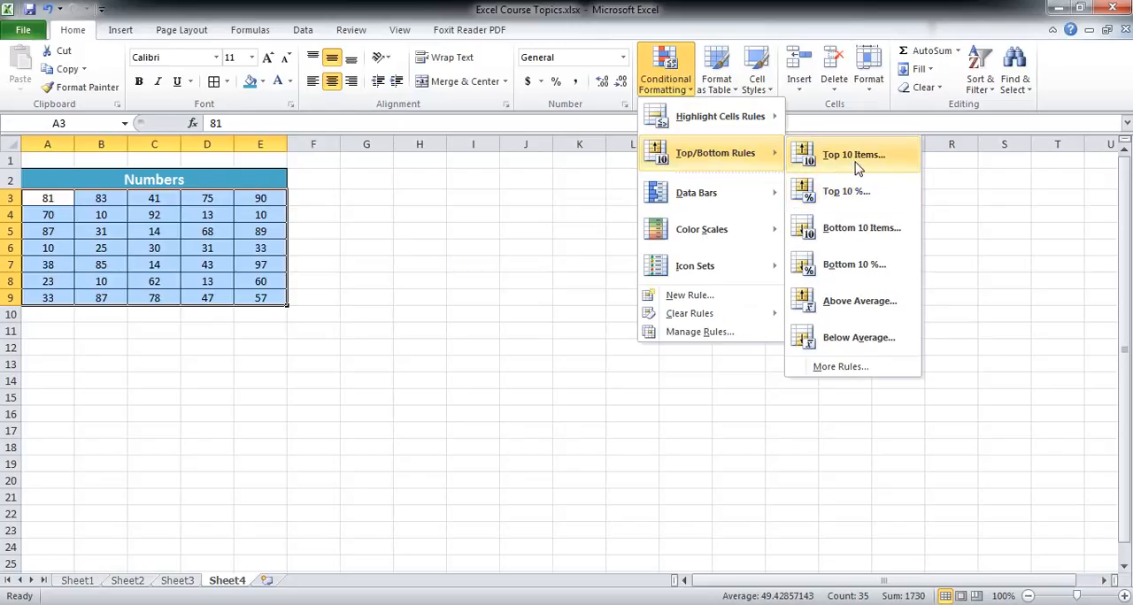
pyautogui.click(854, 194)
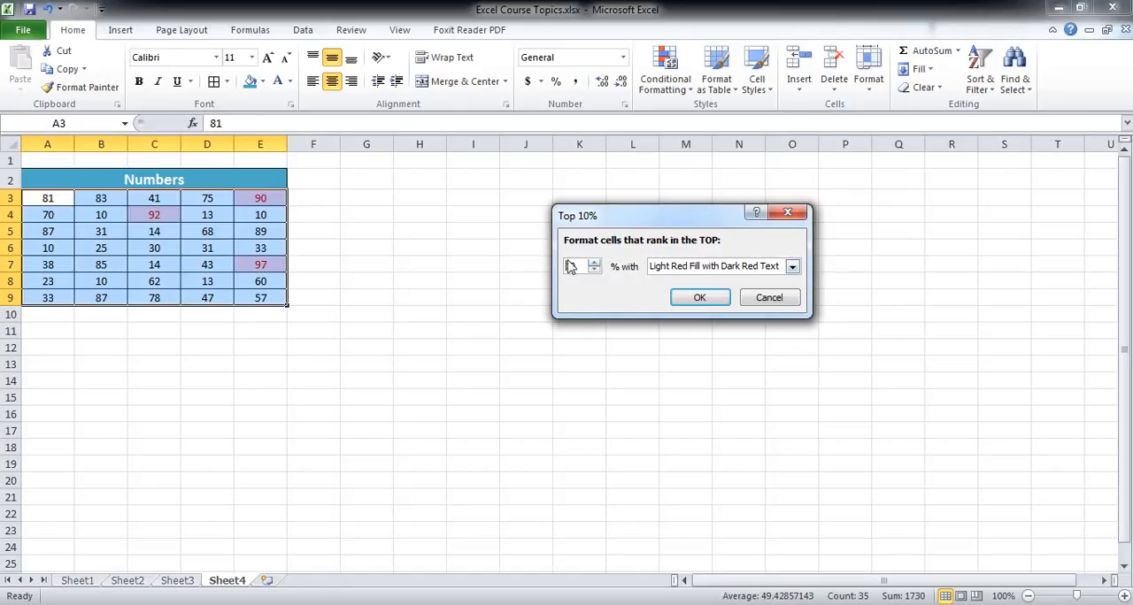
pyautogui.click(788, 213)
# Preview the Bottom 10 Items rule on A3:E9 and cancel it without applying.
pyautogui.click(666, 80)
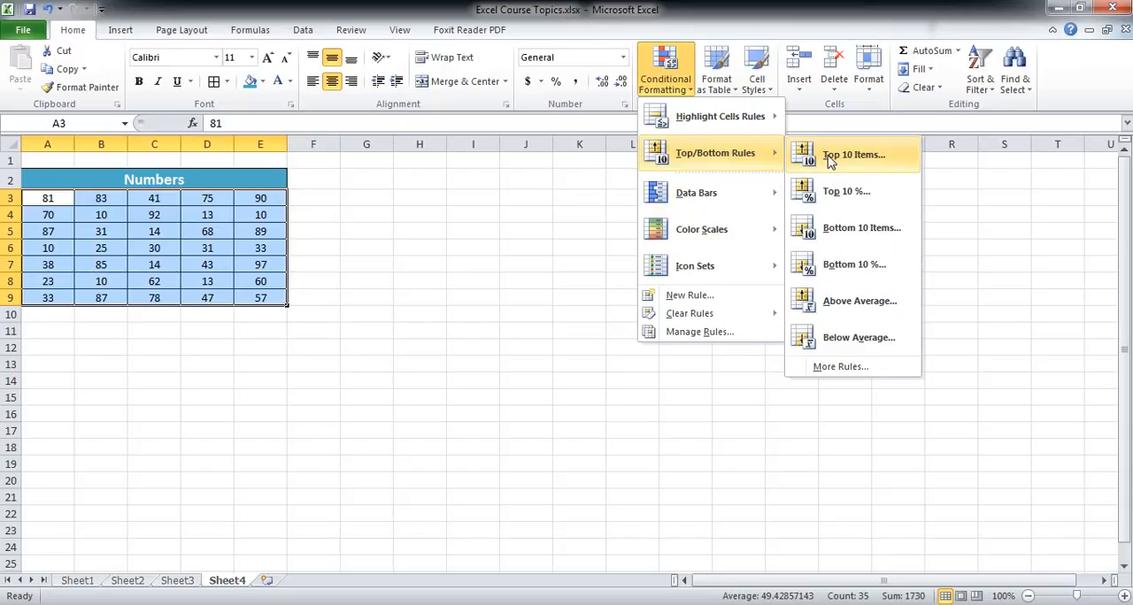
pyautogui.click(849, 229)
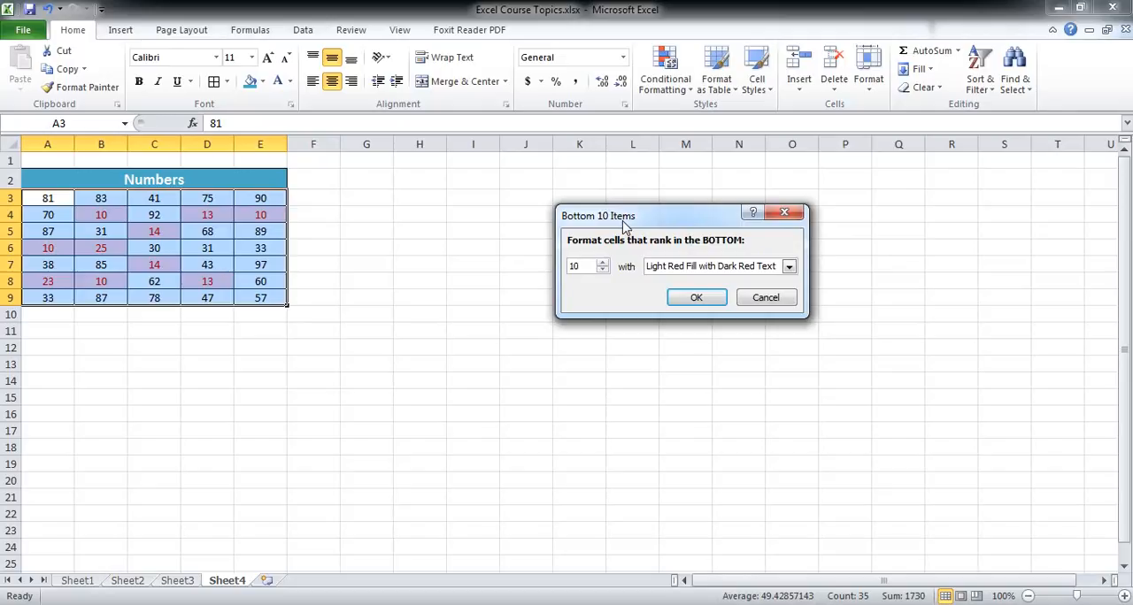
pyautogui.click(767, 298)
# Preview the Bottom 10% rule on A3:E9 and close it without applying.
pyautogui.click(665, 75)
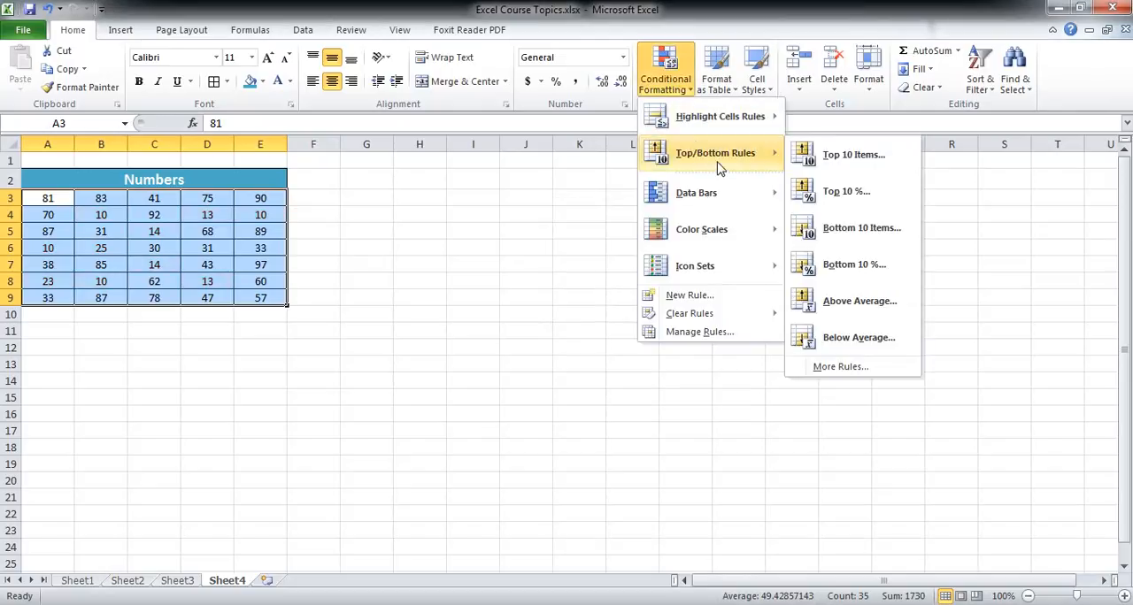
pyautogui.click(841, 264)
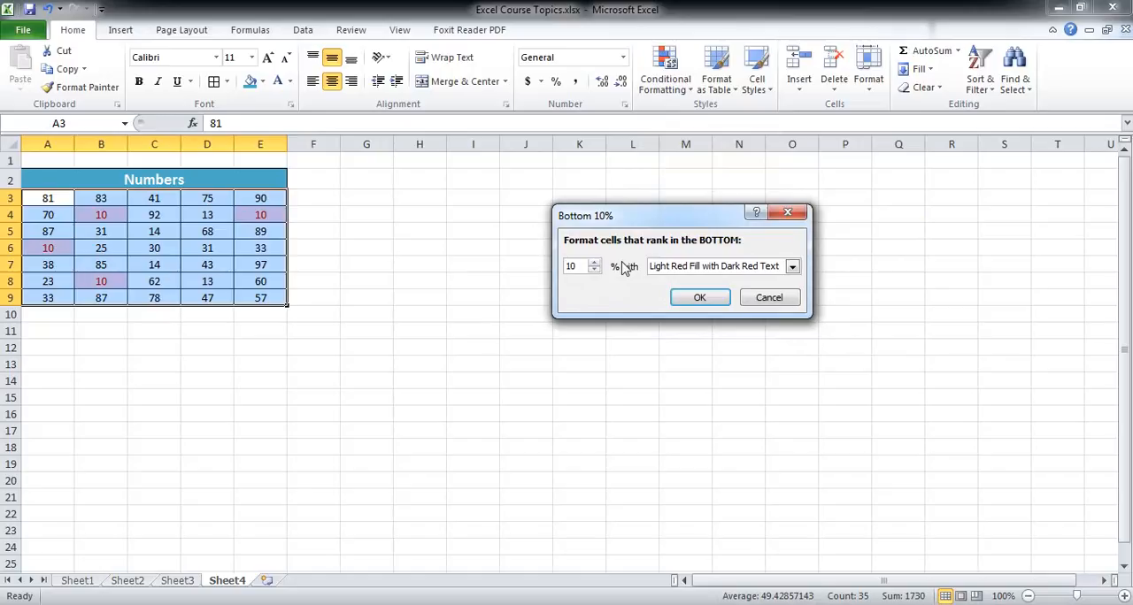
pyautogui.click(786, 213)
# Preview the Above Average rule on A3:E9 and close it without applying.
pyautogui.click(665, 80)
pyautogui.moveTo(697, 155)
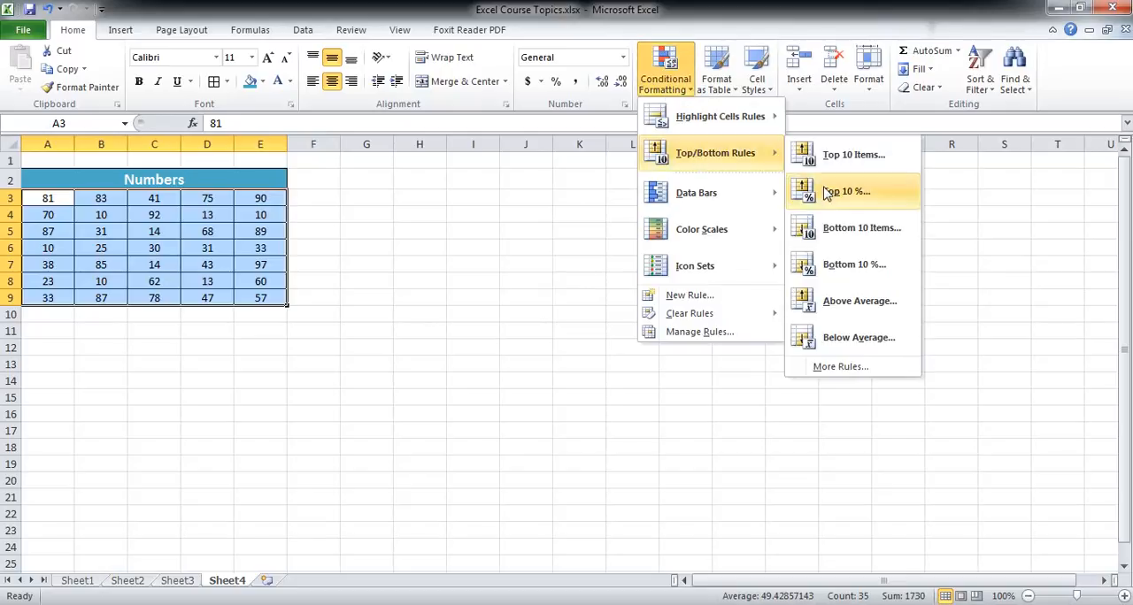
pyautogui.click(845, 302)
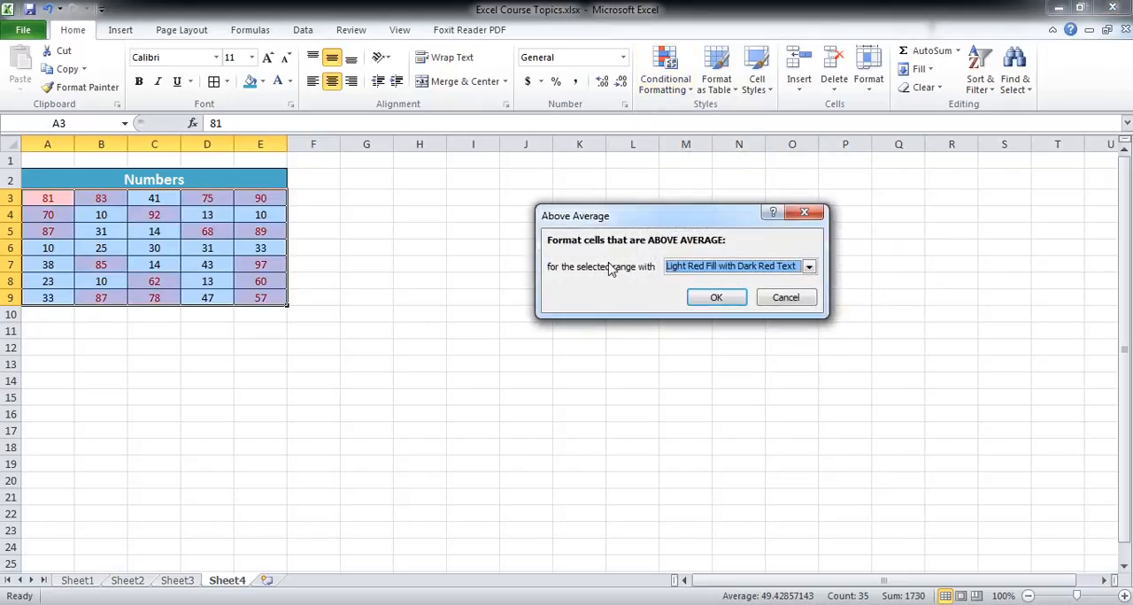
pyautogui.click(804, 213)
# Preview the Below Average rule on A3:E9 and cancel it without applying.
pyautogui.click(665, 71)
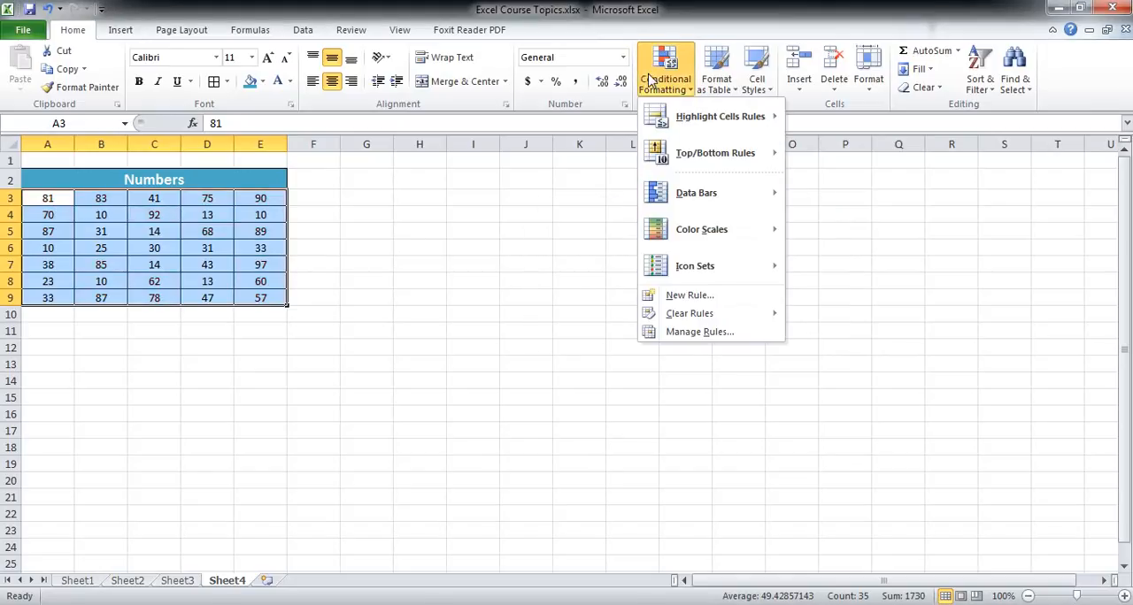
pyautogui.moveTo(727, 160)
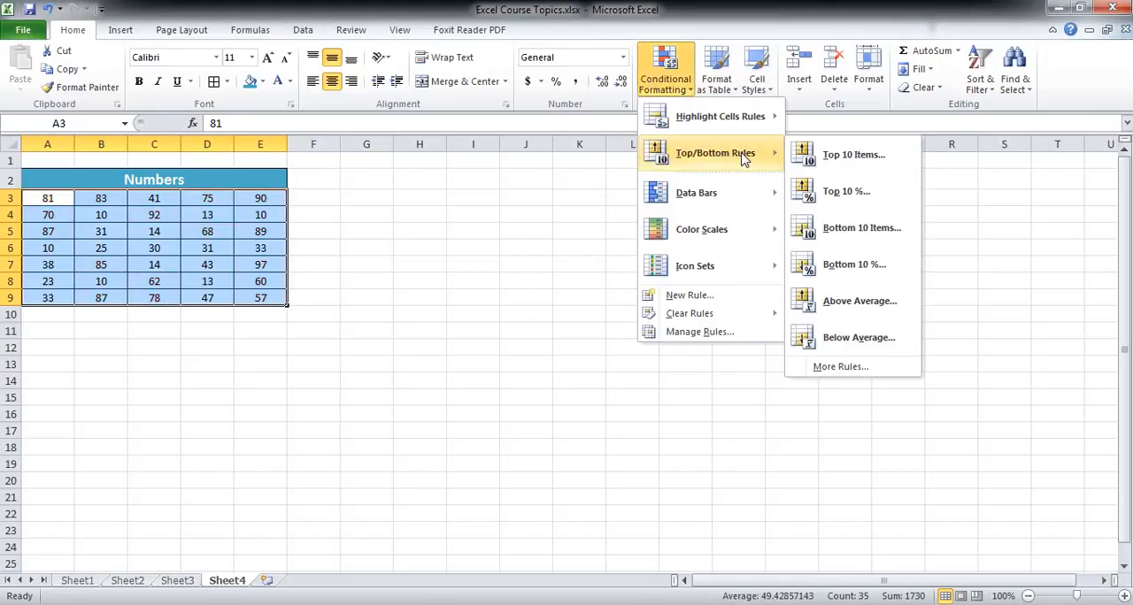
pyautogui.click(857, 332)
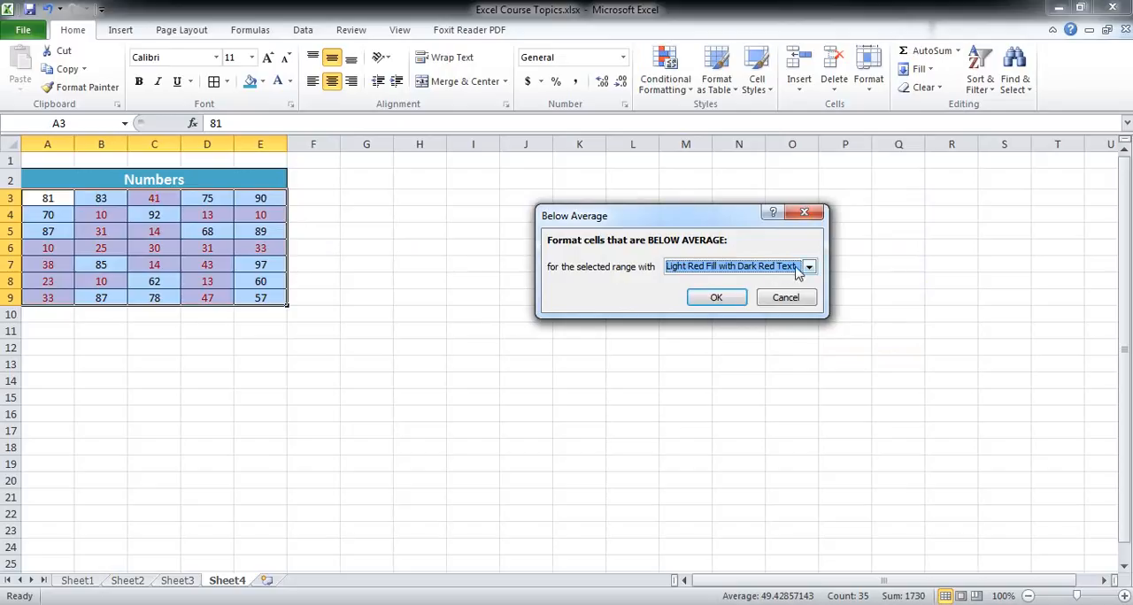
pyautogui.click(800, 299)
# Look over the Highlight Cells Rules choices of conditional formatting for A3:E9.
pyautogui.click(665, 75)
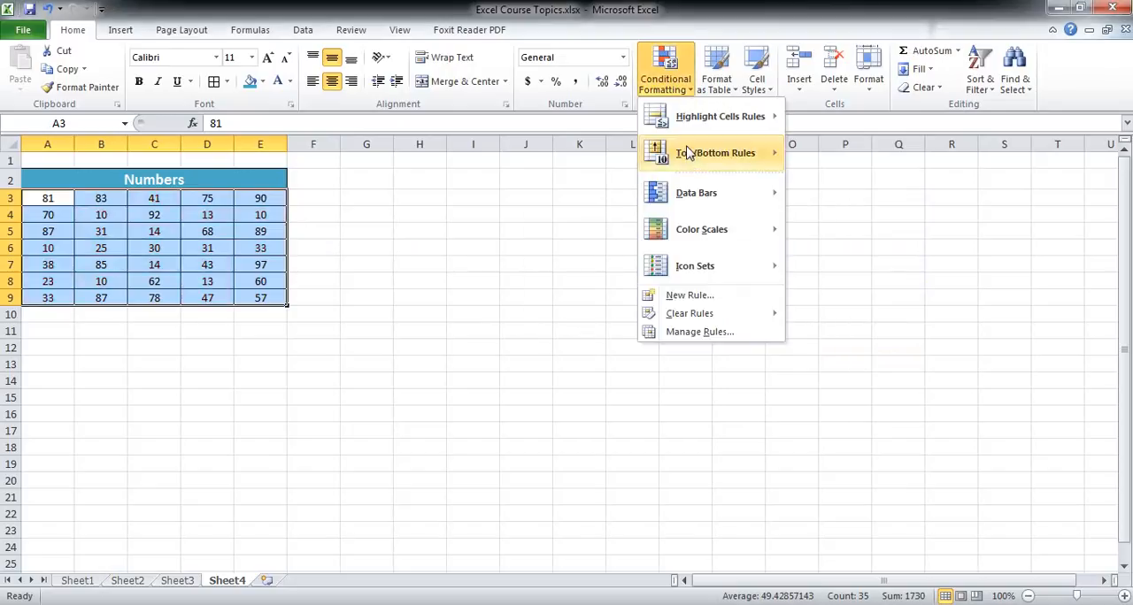
pyautogui.moveTo(689, 155)
pyautogui.moveTo(699, 122)
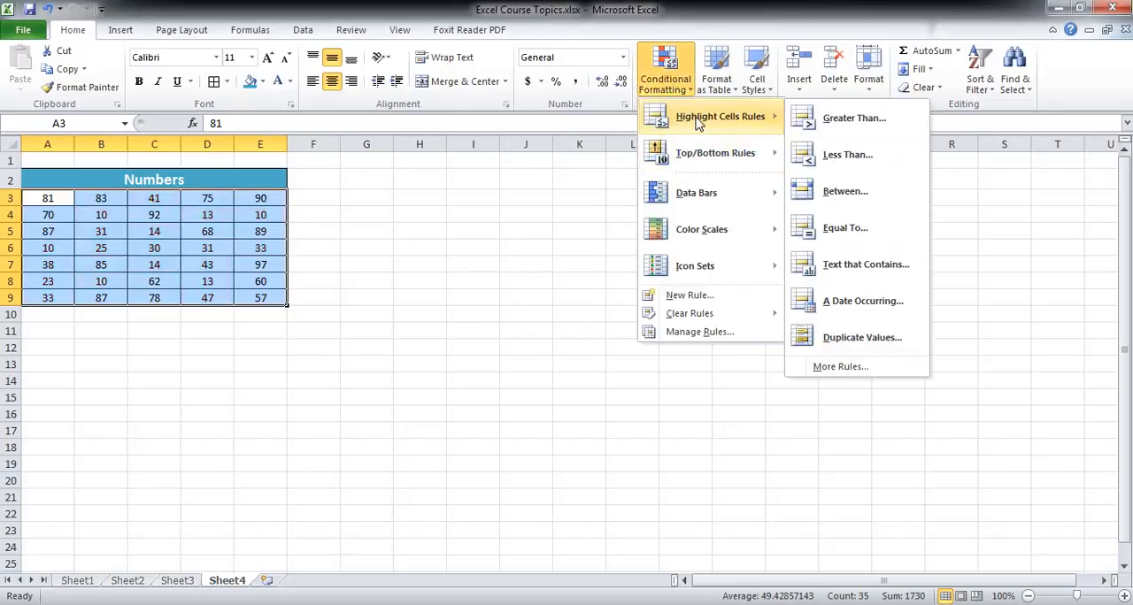